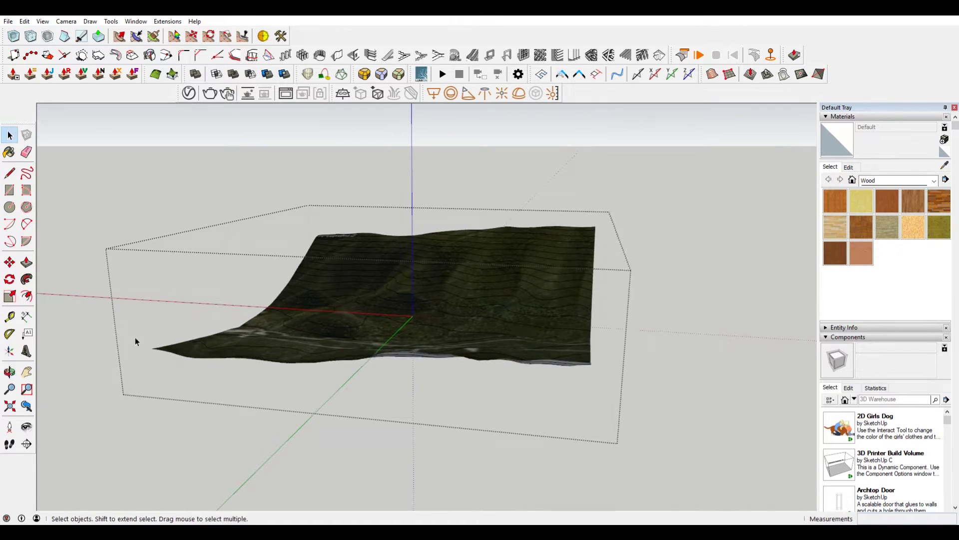
- Delete the terrain surface from the finished example so that only its contour lines remain, and inspect them
middle_click_drag(135, 342, 449, 320)
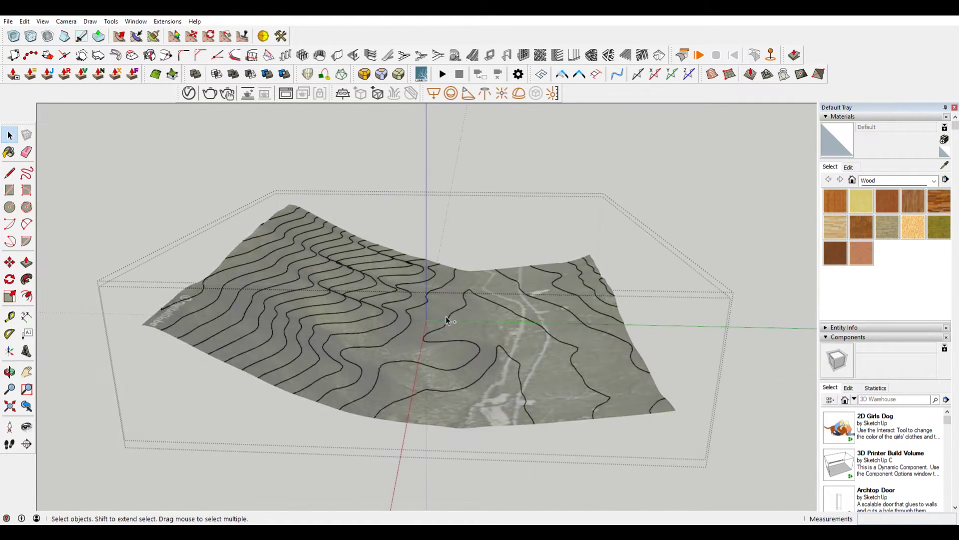
key("Delete")
middle_click_drag(276, 361, 529, 338)
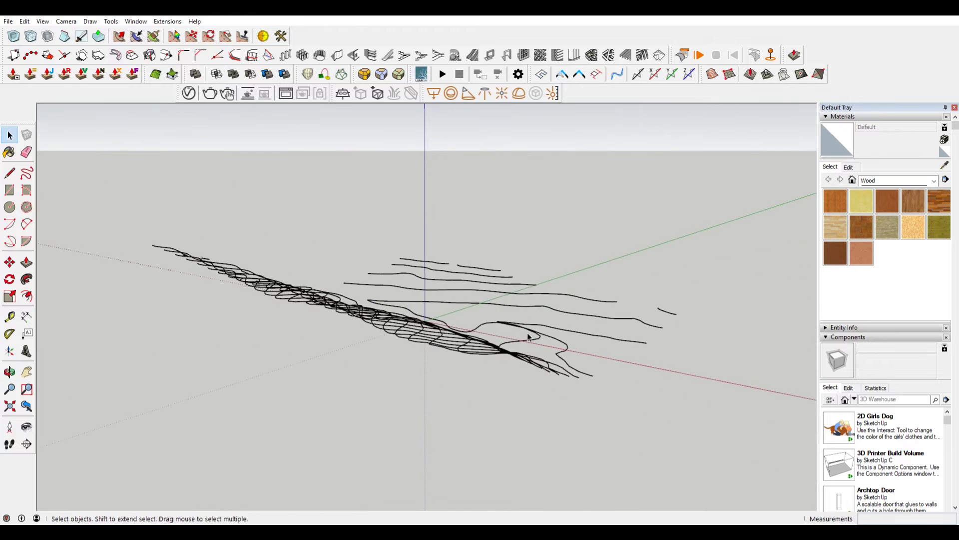
middle_click_drag(135, 329, 300, 235)
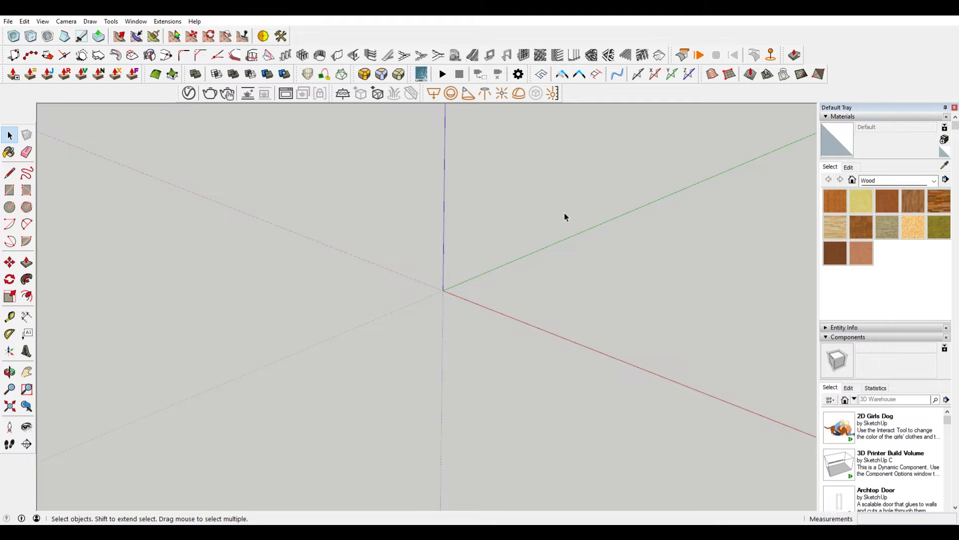
- Open the Add Location map for geo-locating the empty model and bring its whole window into view
left_click(10, 22)
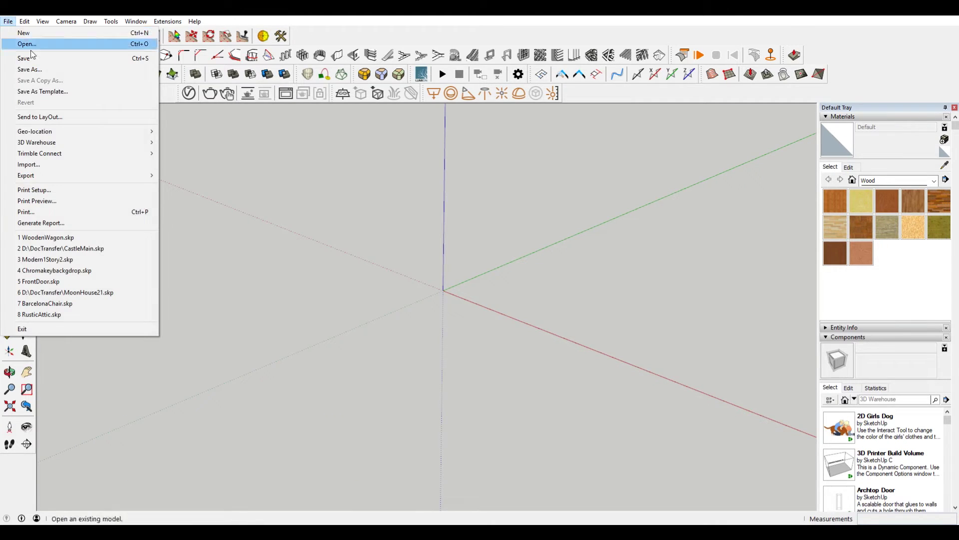
mouse_move(71, 129)
left_click(194, 132)
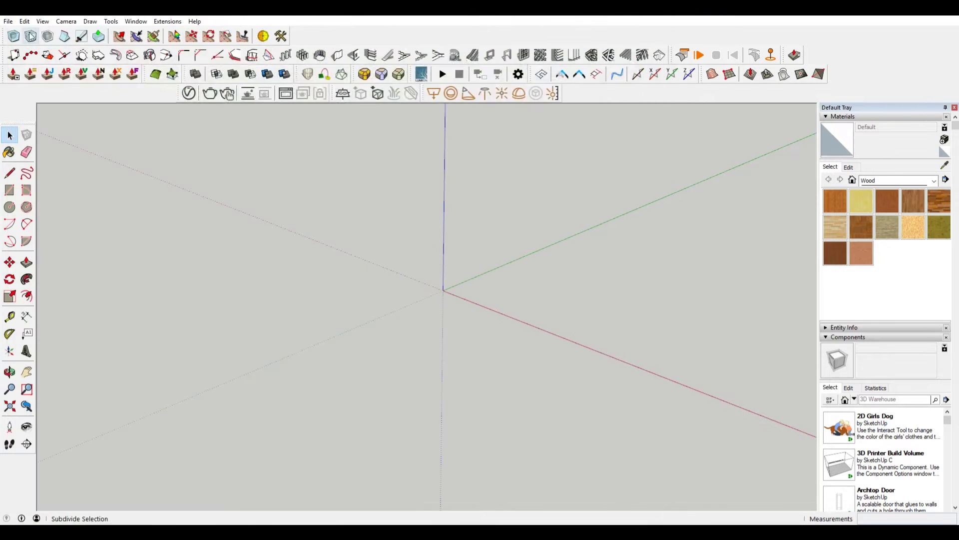
left_click(7, 21)
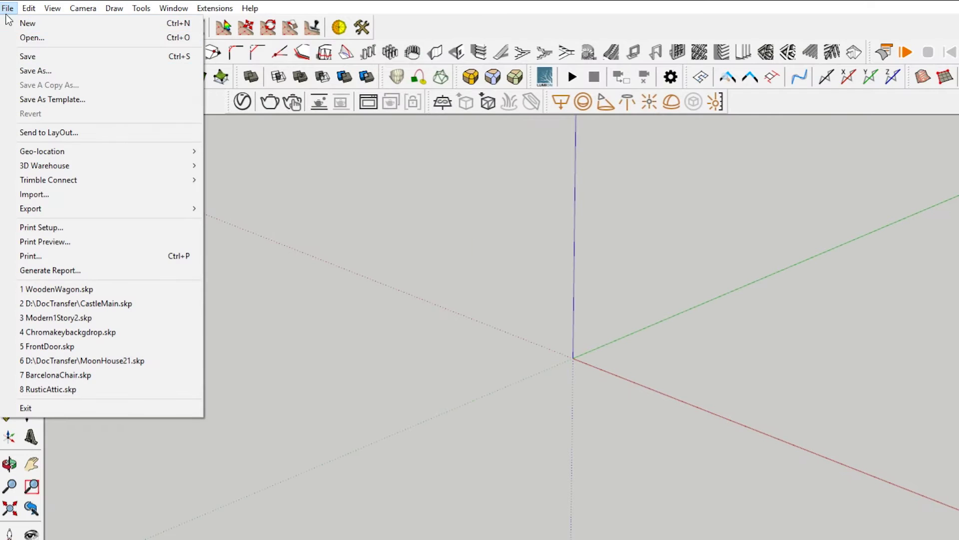
mouse_move(115, 155)
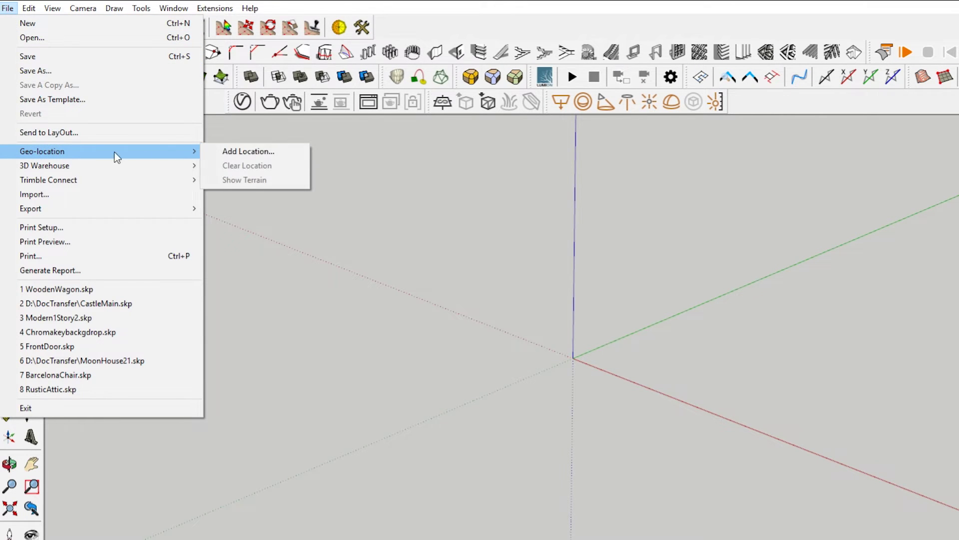
left_click(248, 151)
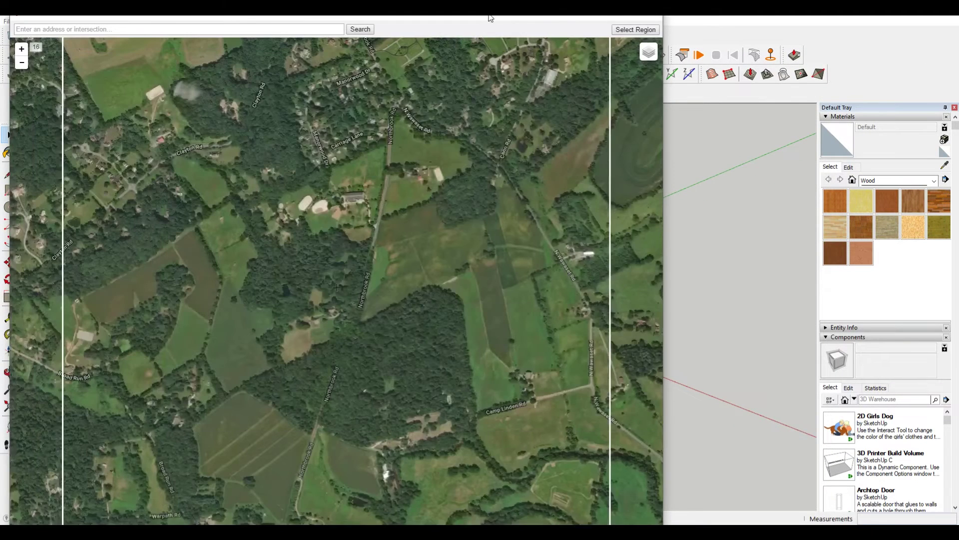
left_click_drag(490, 18, 573, 27)
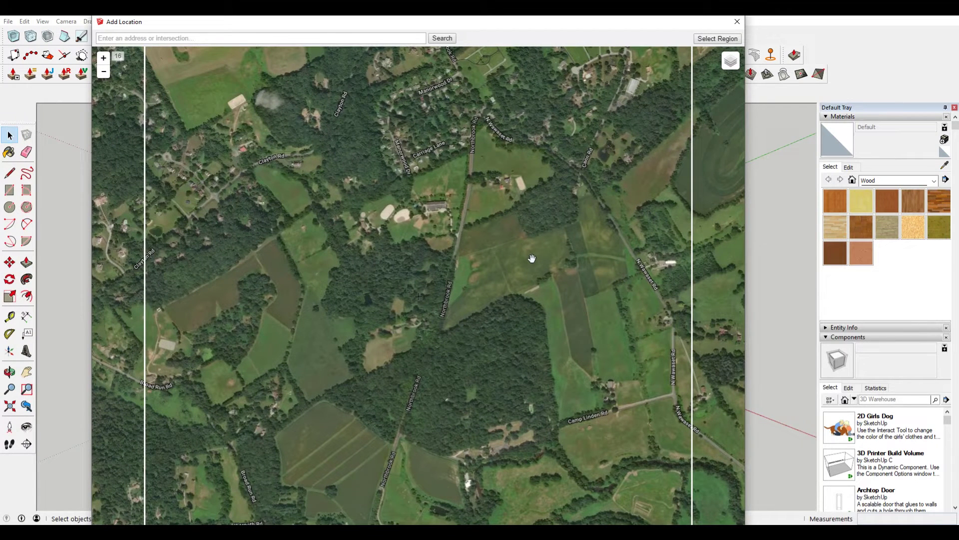
- Find mountainous terrain on the satellite map in northeastern Mexico, among the ridges near Huachichil and Agua Nueva
scroll(531, 258, "down", 3)
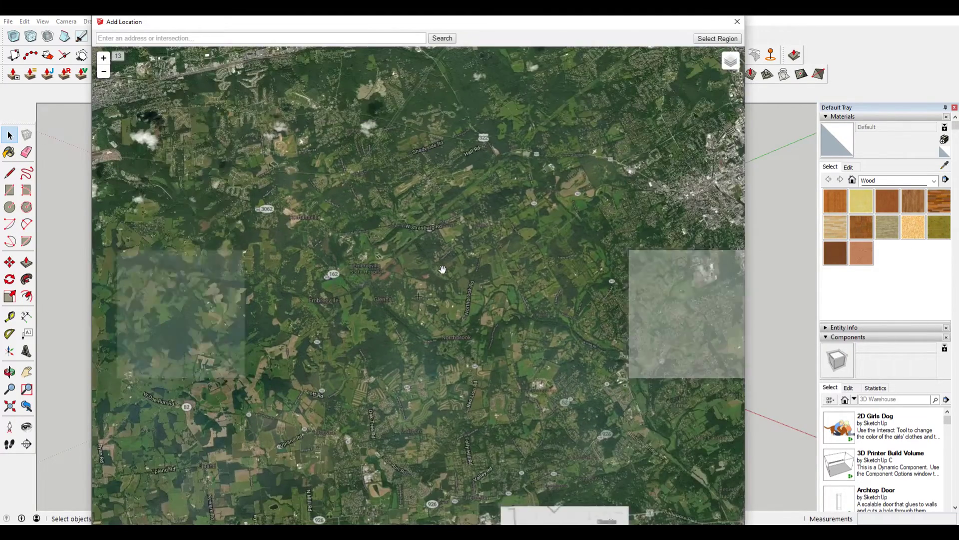
scroll(442, 269, "down", 7)
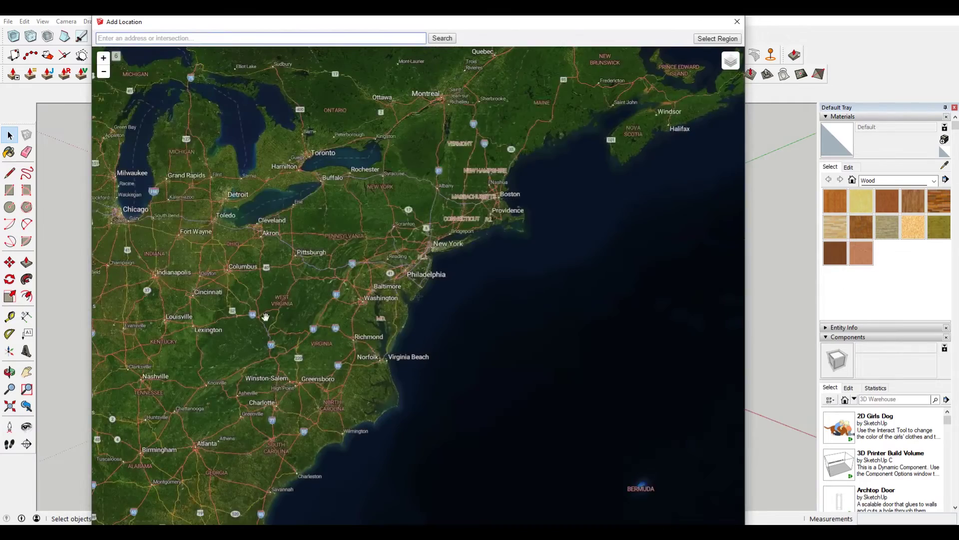
left_click_drag(266, 317, 528, 329)
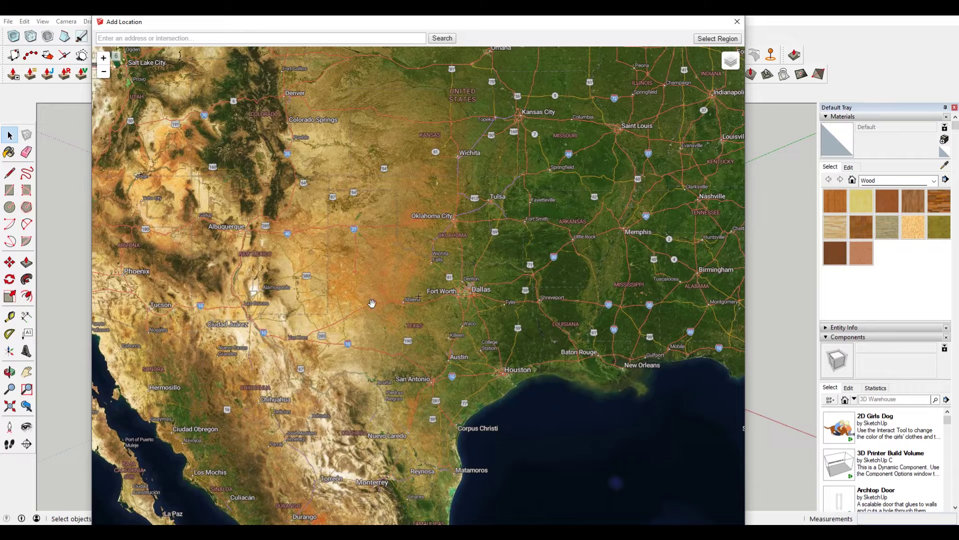
scroll(373, 303, "down", 1)
left_click_drag(372, 303, 400, 165)
scroll(422, 297, "up", 3)
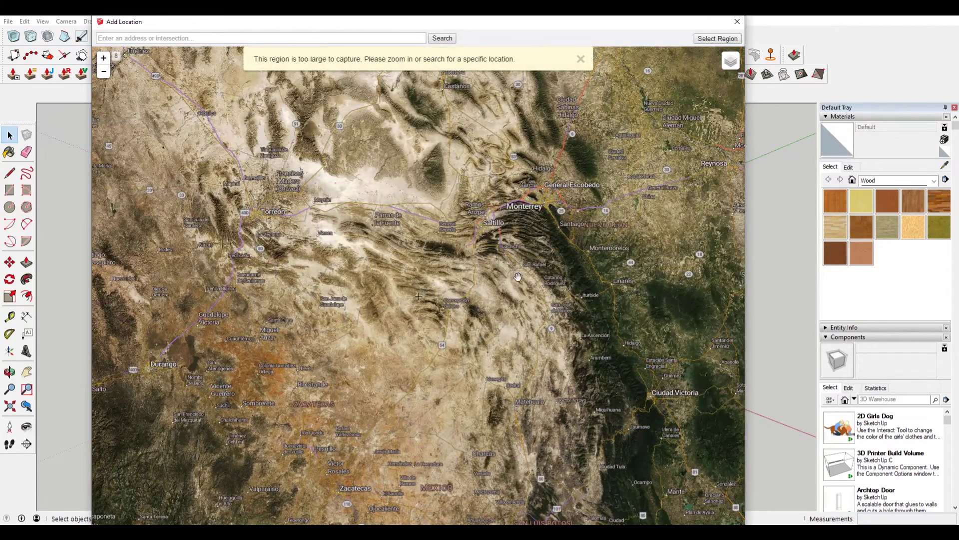
scroll(518, 277, "up", 4)
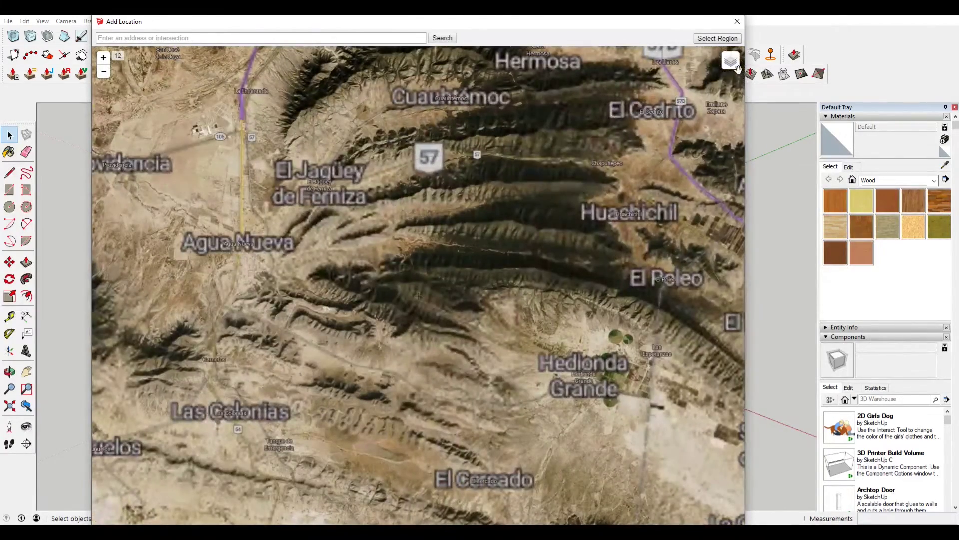
- Frame the slopes beside the highway 57 valley as the capture region and import it into the model
left_click(720, 40)
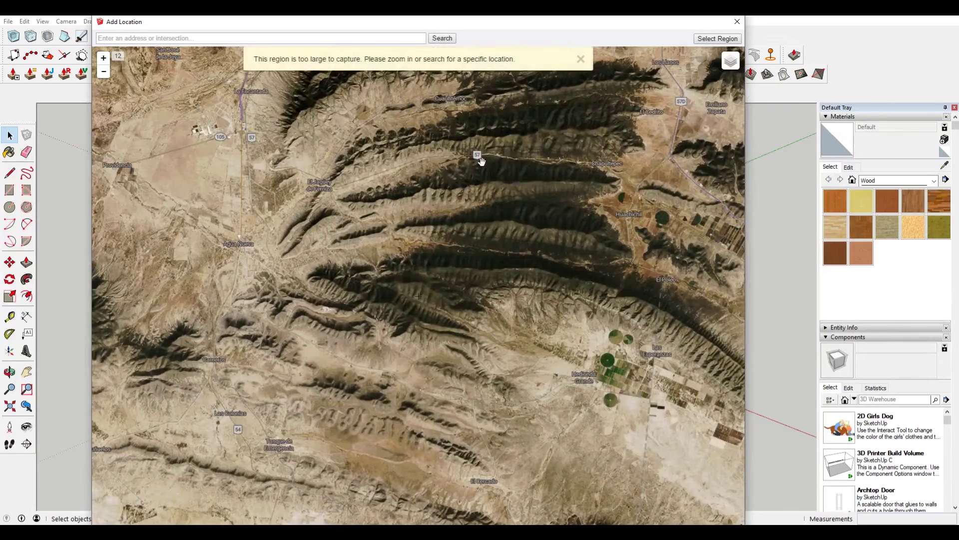
scroll(481, 161, "up", 3)
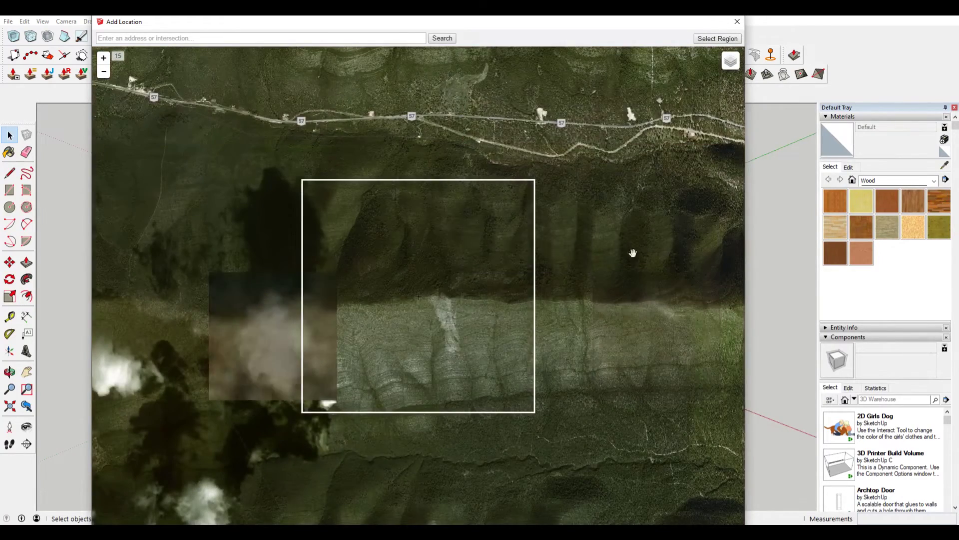
left_click_drag(633, 254, 388, 265)
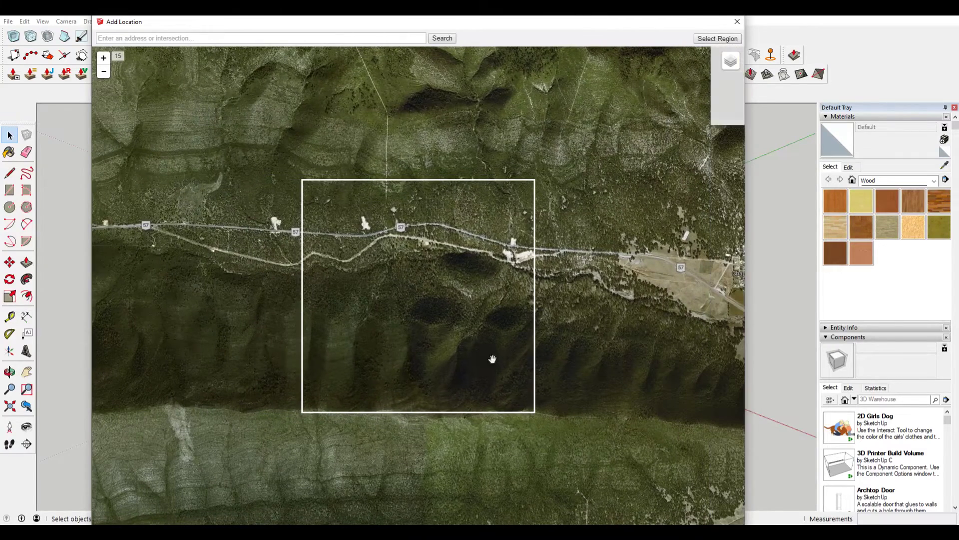
left_click(718, 39)
left_click(726, 40)
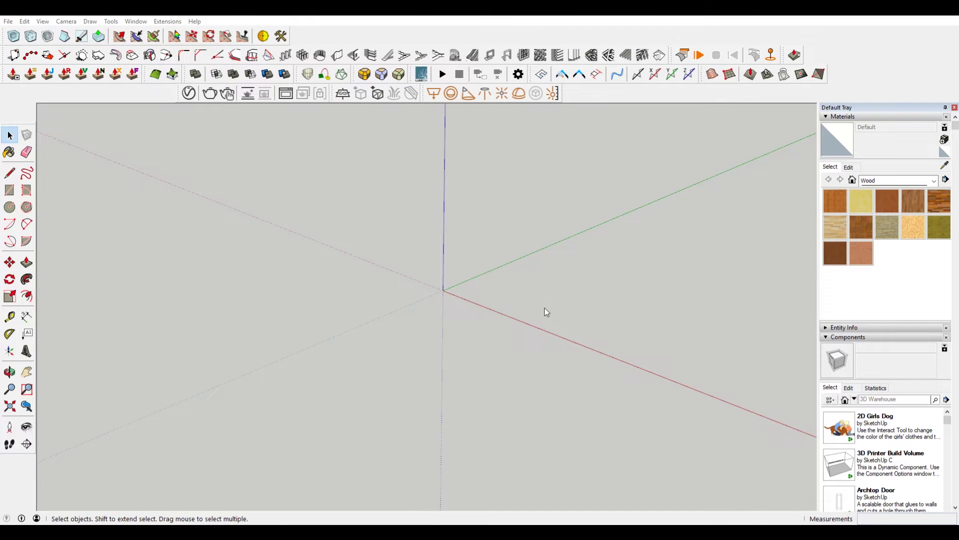
- Show the imported location's 3D terrain in place of the flat satellite image
middle_click_drag(412, 256, 362, 427)
scroll(424, 314, "down", 3)
middle_click_drag(424, 315, 452, 305)
scroll(470, 316, "down", 3)
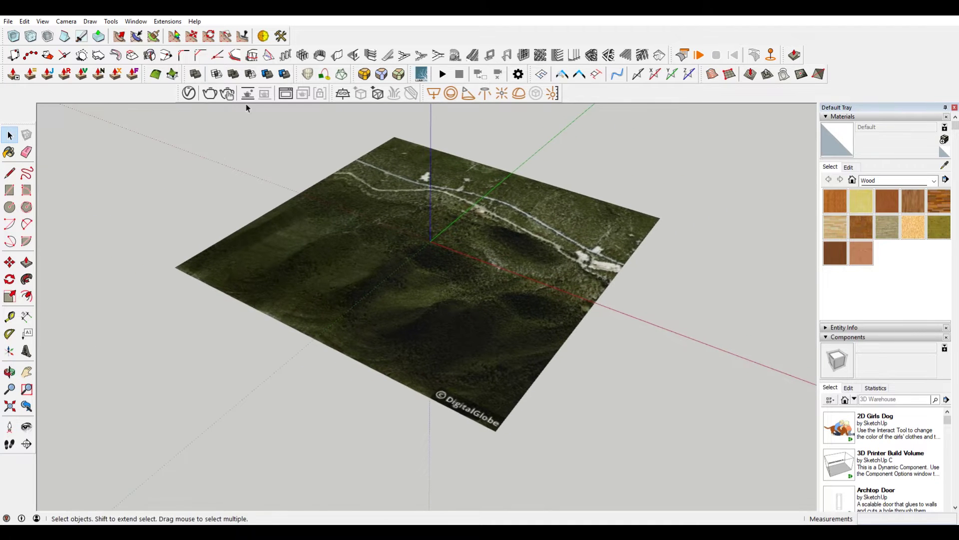
left_click(8, 21)
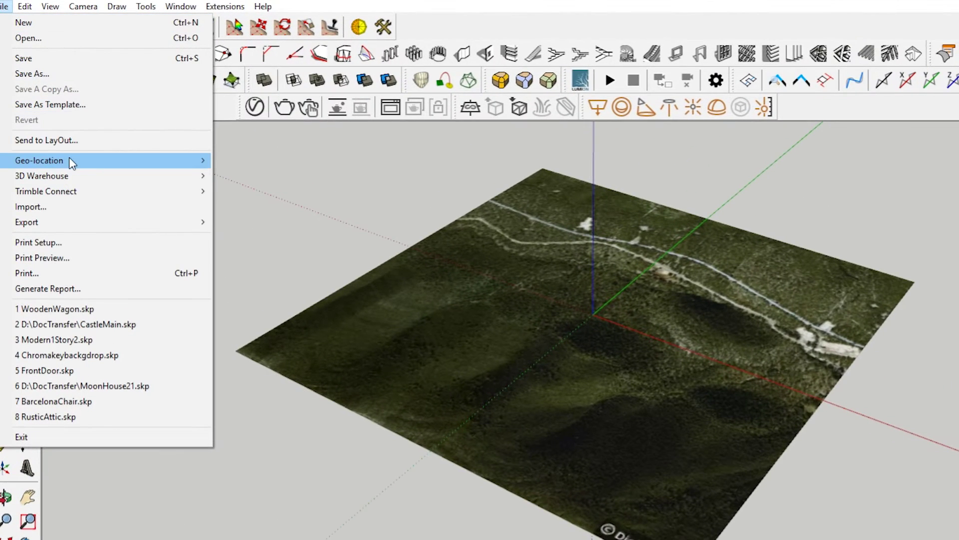
mouse_move(101, 126)
left_click(299, 192)
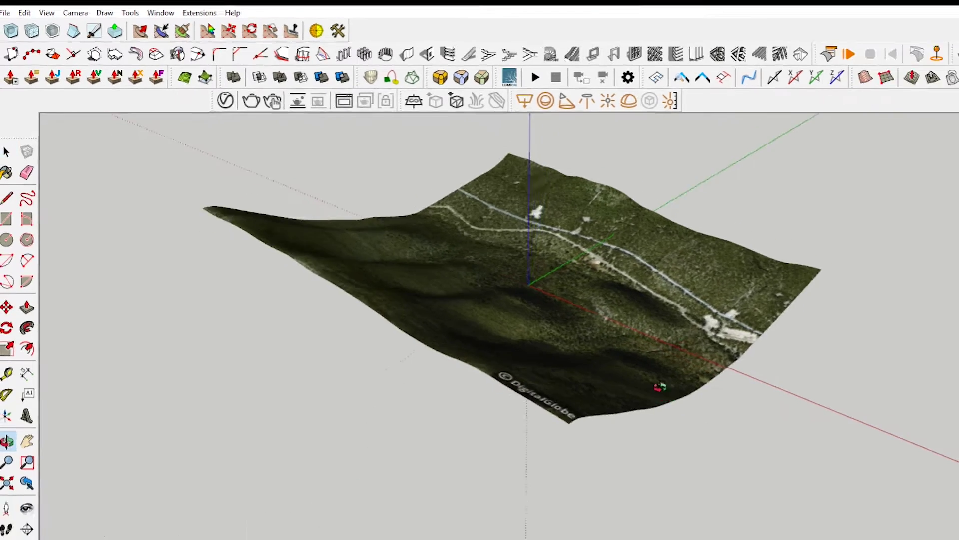
middle_click_drag(619, 345, 600, 320)
middle_click_drag(438, 246, 200, 135)
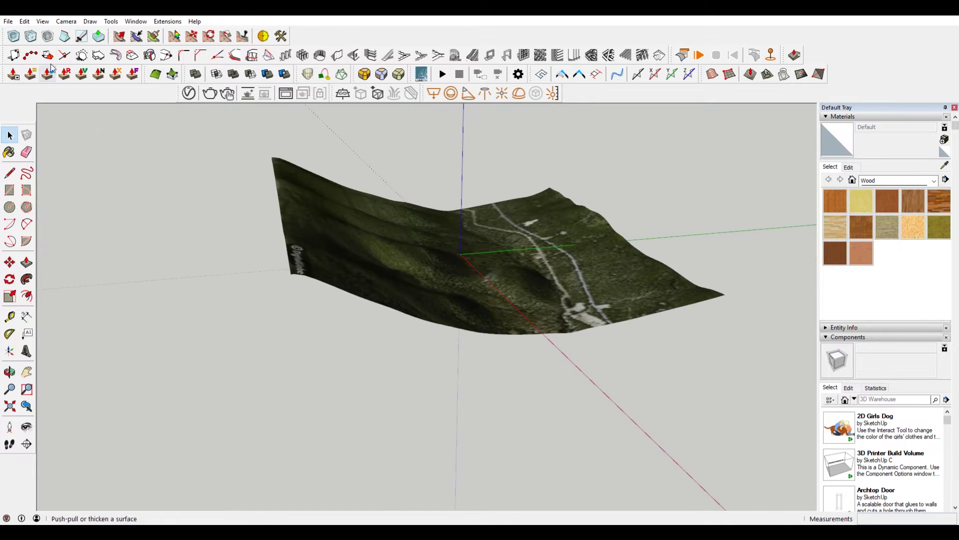
- Draw a horizontal square about 10654' per side on the ground plane, extending beyond the terrain on all sides
middle_click_drag(216, 227, 618, 293)
key("r")
left_click(627, 161)
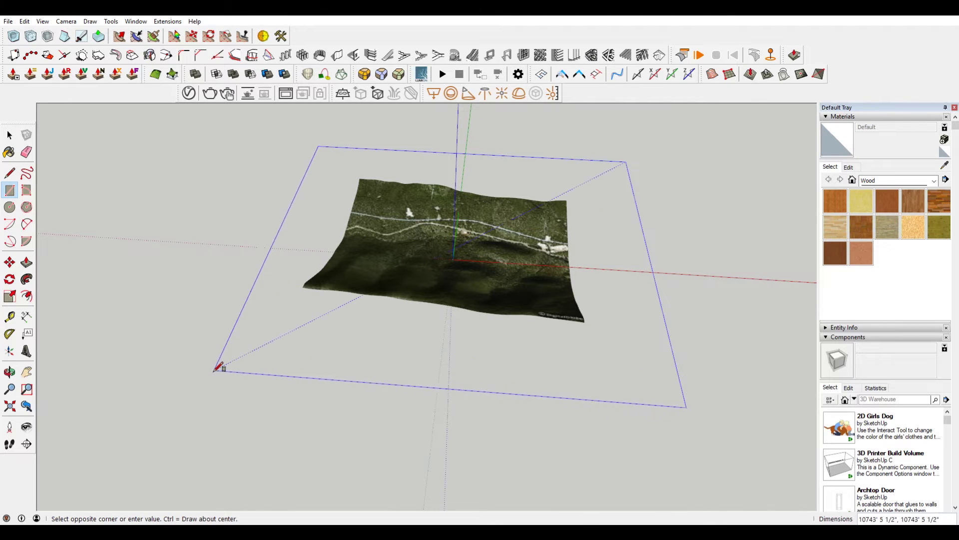
left_click(216, 370)
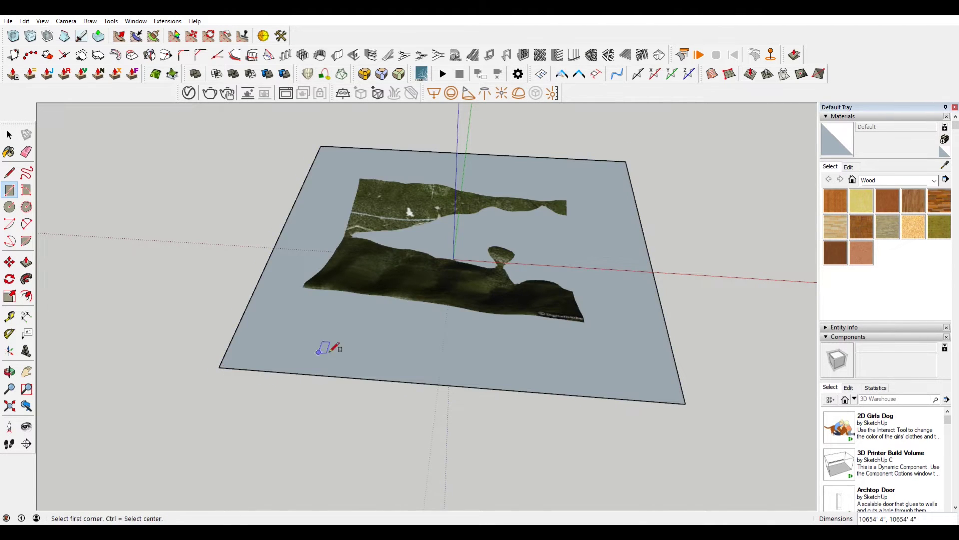
- Make the large square plane into a group
middle_click_drag(325, 349, 423, 300)
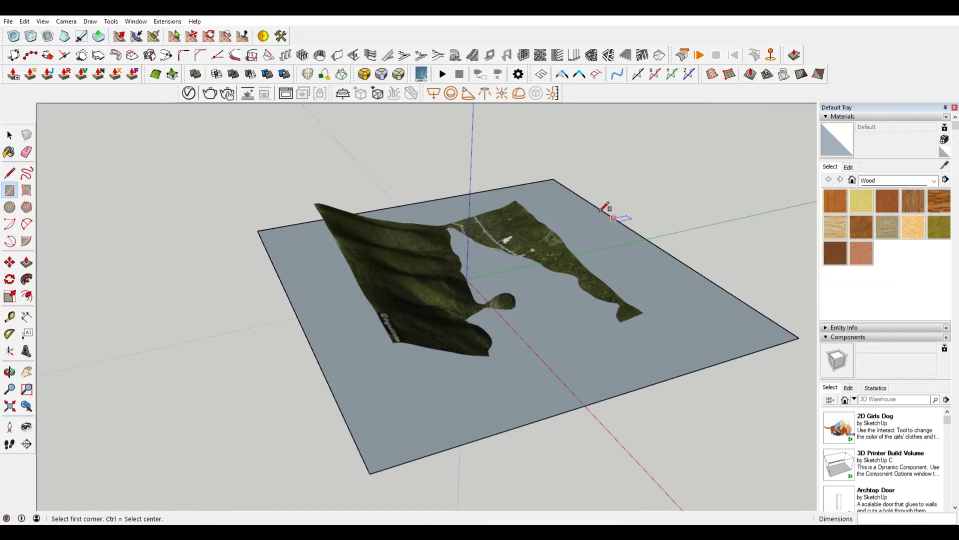
key("space")
right_click(328, 285)
left_click(352, 371)
- Move the grouped plane vertically down to just below the terrain
middle_click_drag(553, 304, 497, 223)
middle_click_drag(625, 266, 797, 325)
key("m")
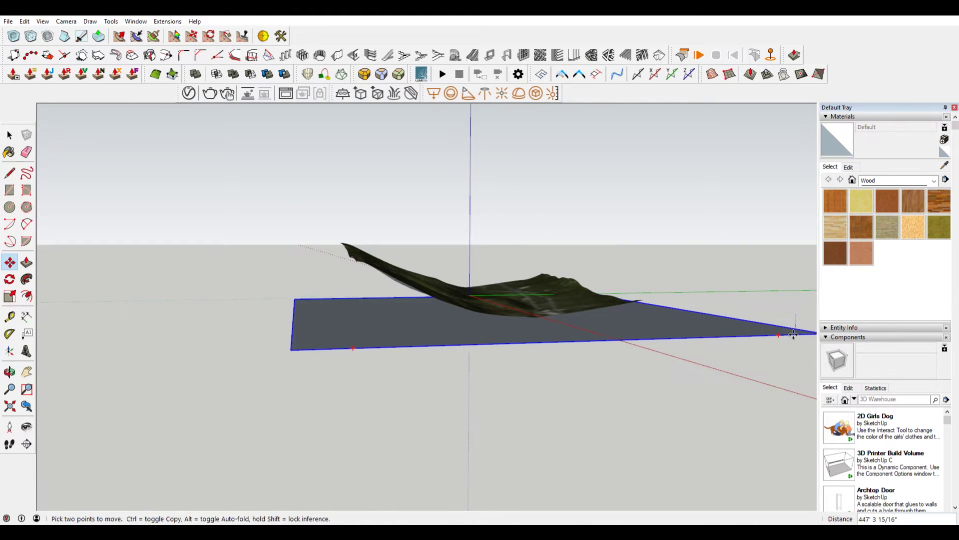
left_click_drag(794, 334, 593, 330)
key("Escape")
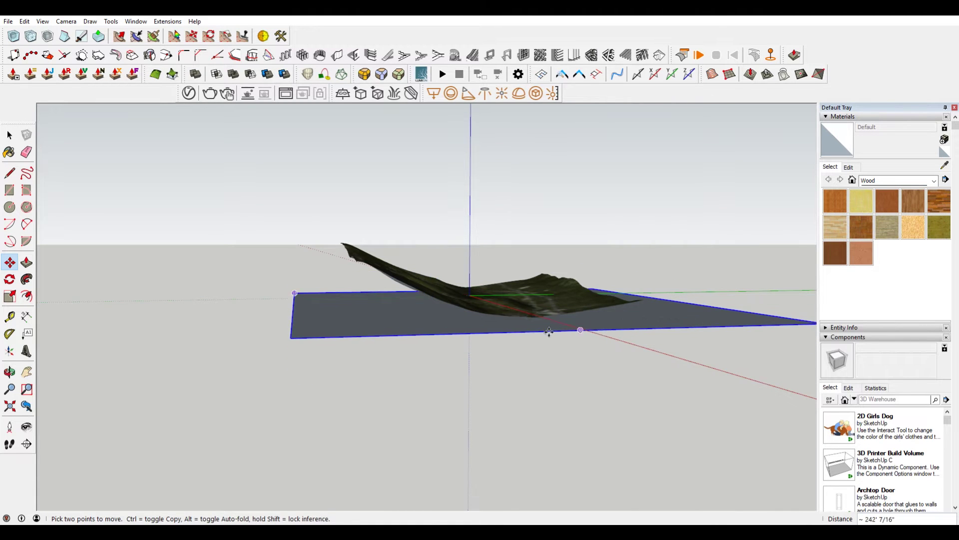
- Turn on Hidden Geometry to display the edges of the terrain mesh
scroll(603, 325, "up", 10)
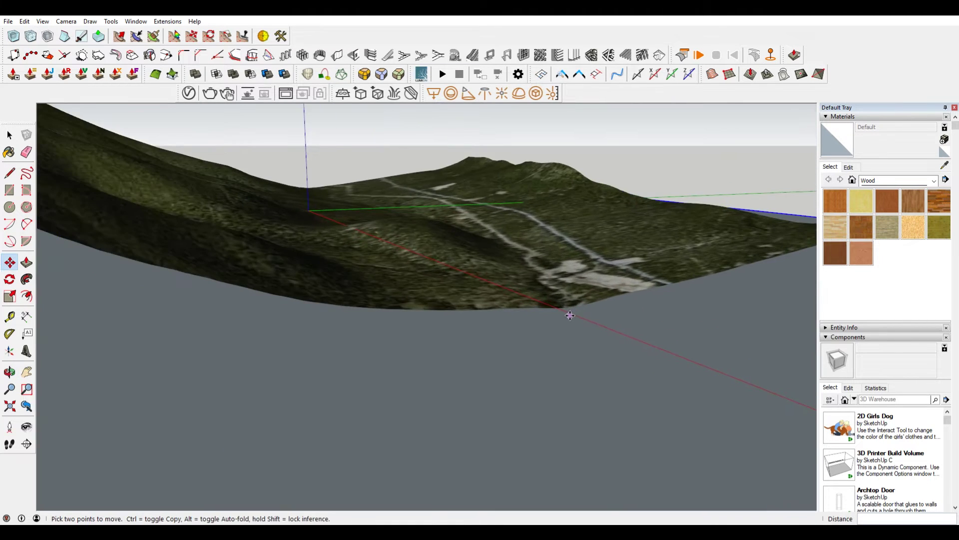
left_click(44, 21)
left_click(75, 50)
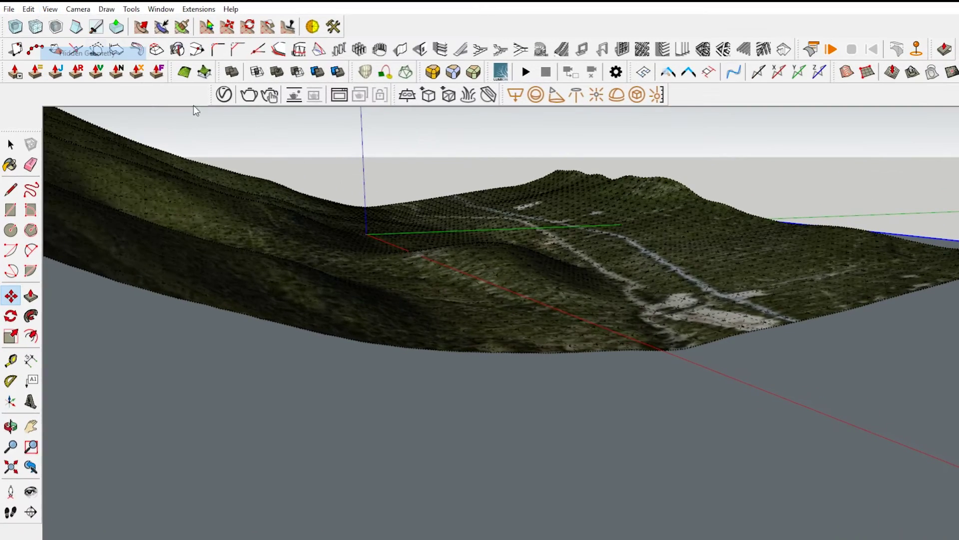
- Move the grouped plane vertically by its corner to line up with a low mesh vertex on the terrain's edge
scroll(639, 330, "down", 8)
middle_click_drag(442, 273, 392, 401)
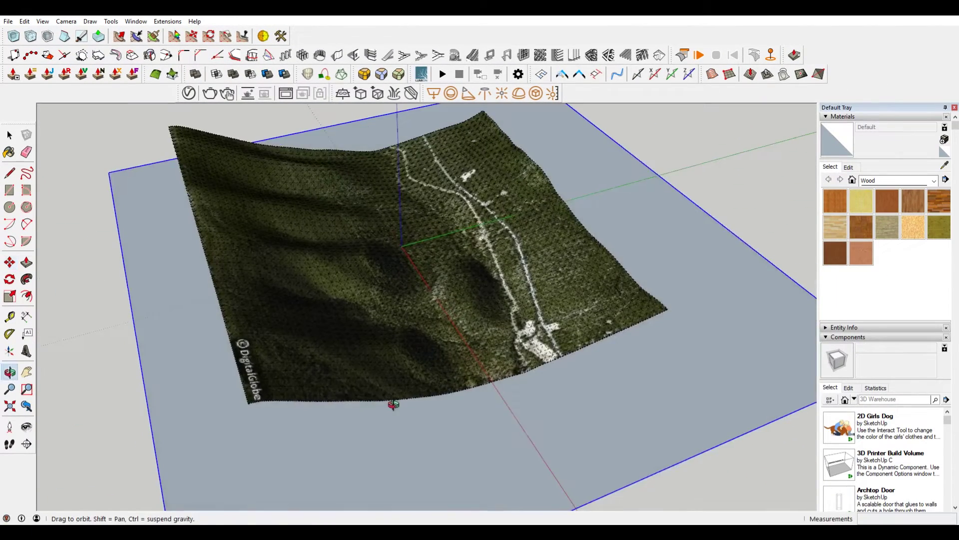
scroll(726, 320, "up", 5)
left_click(738, 304)
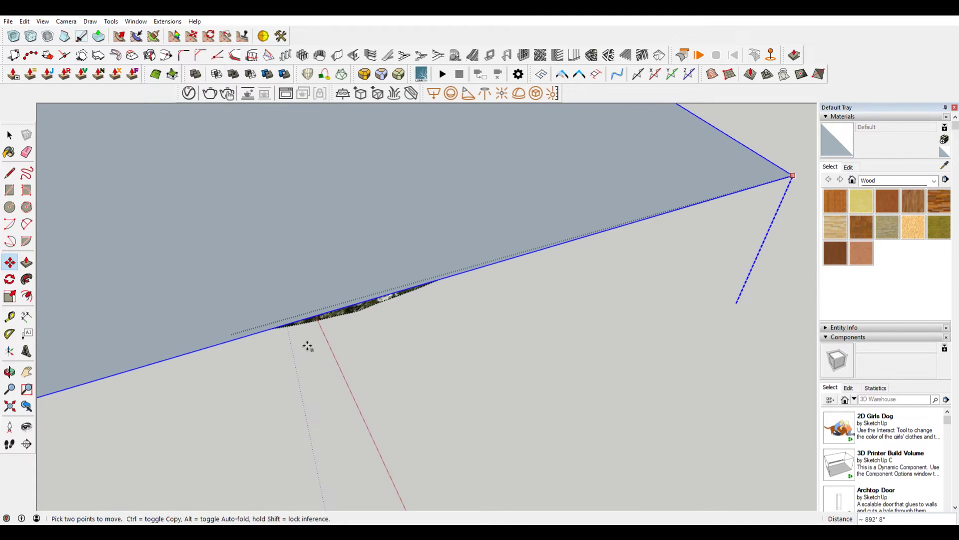
scroll(368, 373, "up", 3)
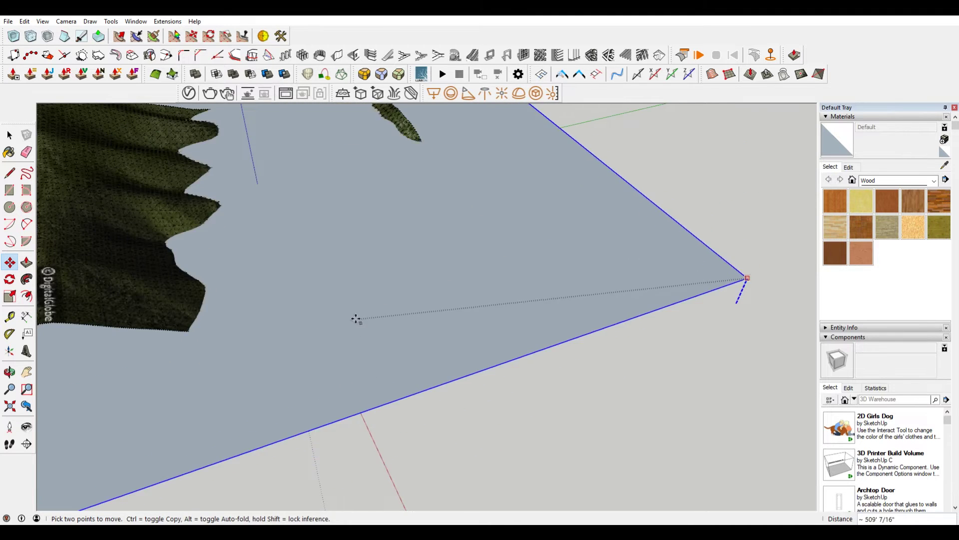
middle_click_drag(351, 343, 442, 287)
scroll(443, 286, "up", 3)
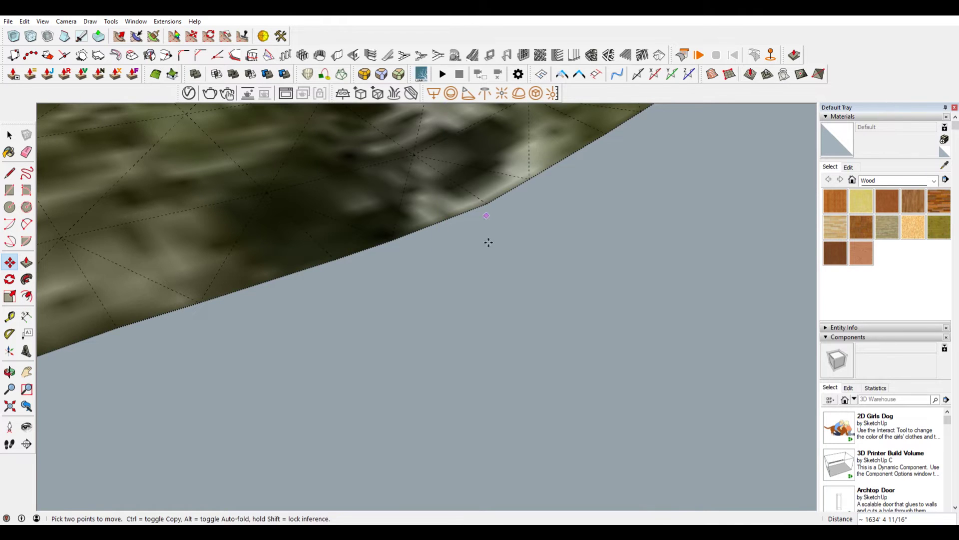
middle_click_drag(488, 240, 550, 330)
middle_click_drag(606, 300, 580, 228)
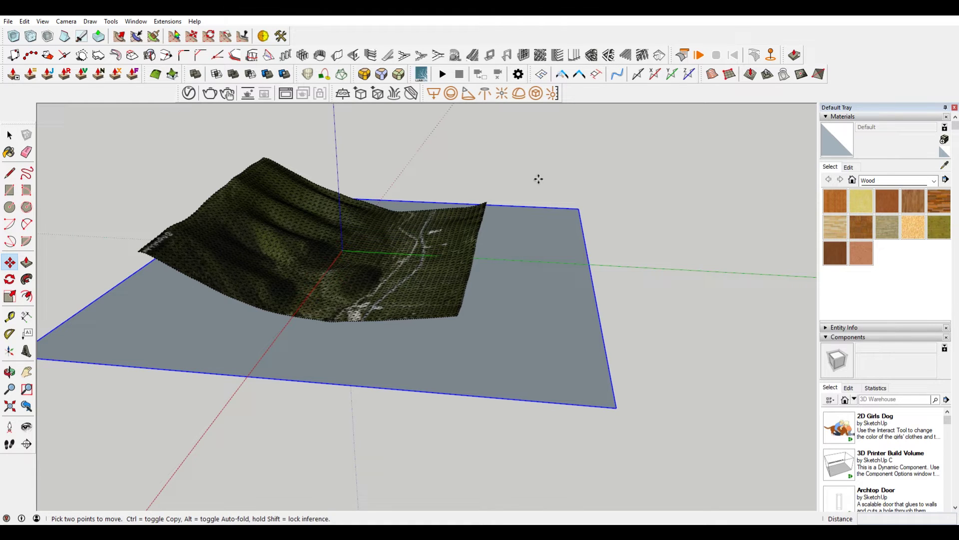
key("space")
middle_click_drag(687, 255, 604, 253)
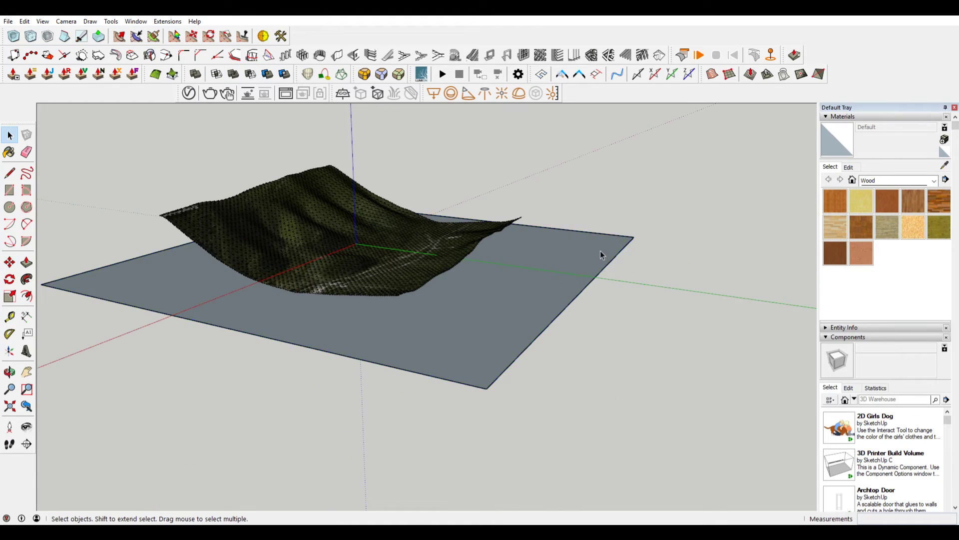
- Try copying the grouped plane straight up by 5'
key("ctrl+a")
key("m")
left_click(634, 238)
key("ctrl")
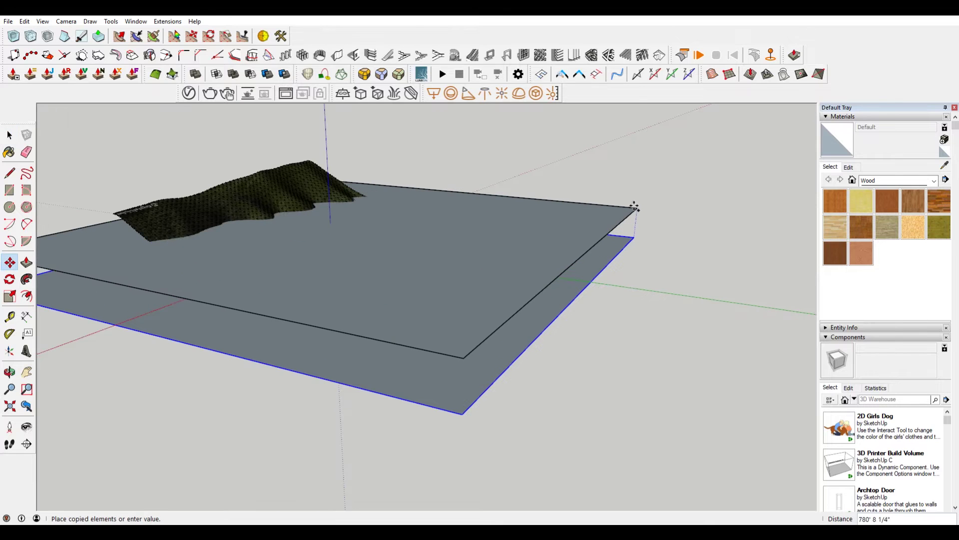
type("5'")
key("Return")
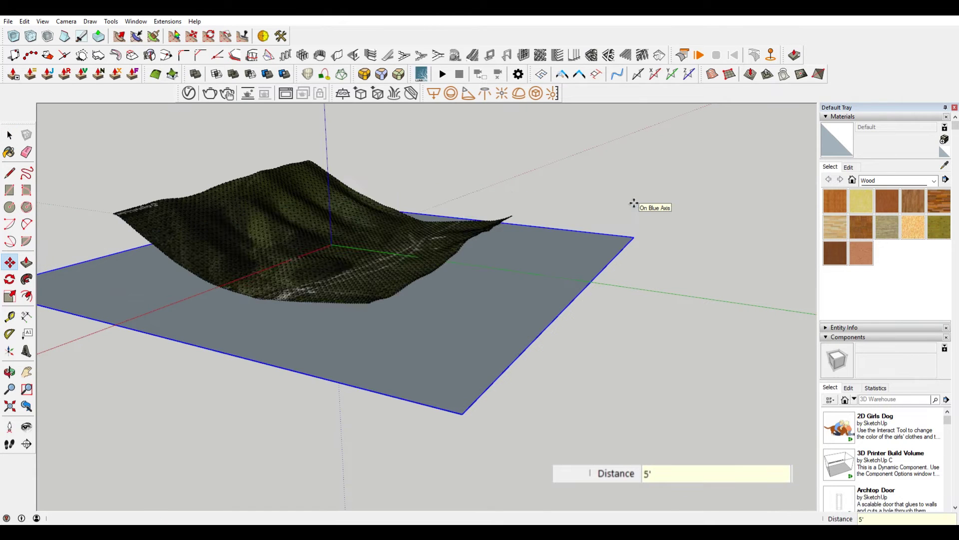
scroll(633, 203, "up", 5)
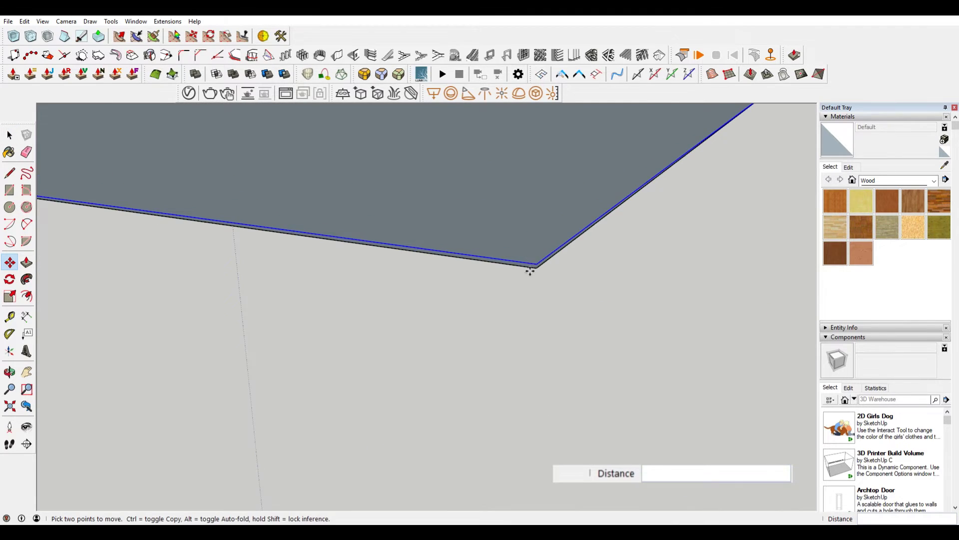
scroll(544, 277, "down", 5)
key("space")
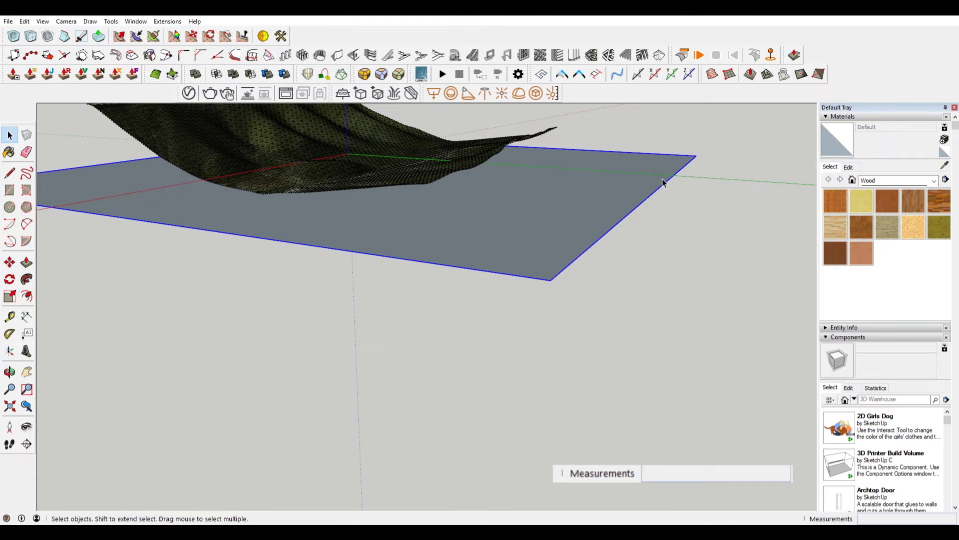
- Try copying the grouped plane straight up by 10' from its far corner
scroll(664, 183, "up", 1)
key("m")
key("ctrl")
left_click(702, 152)
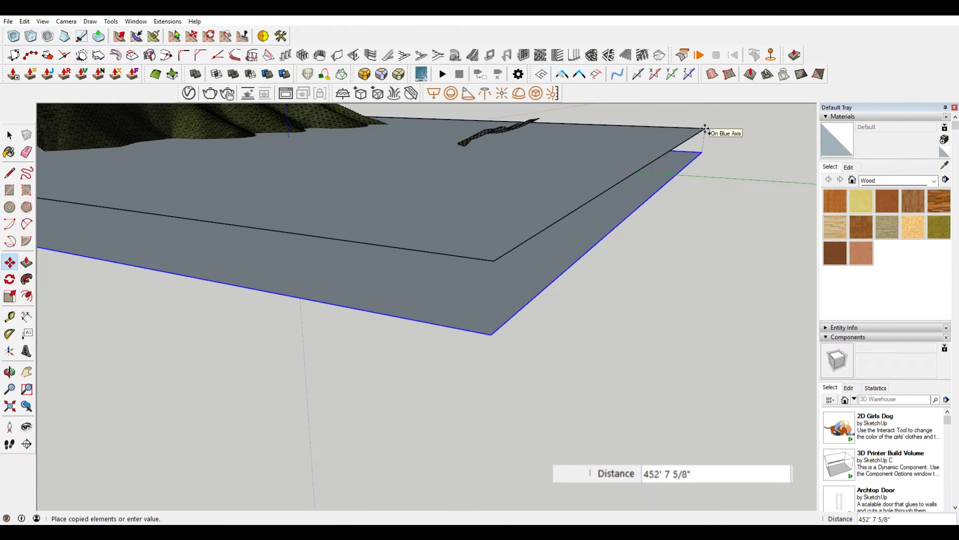
type("10")
key("Return")
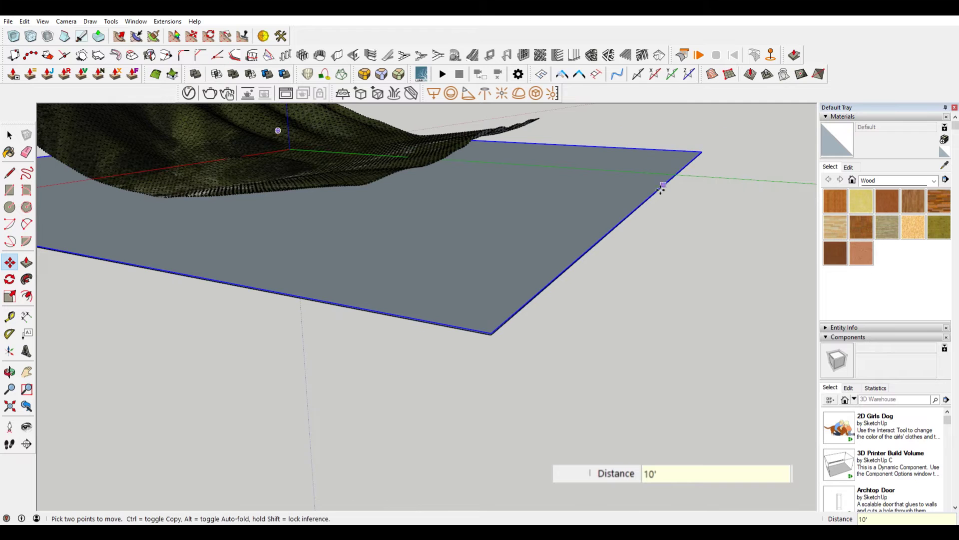
key("space")
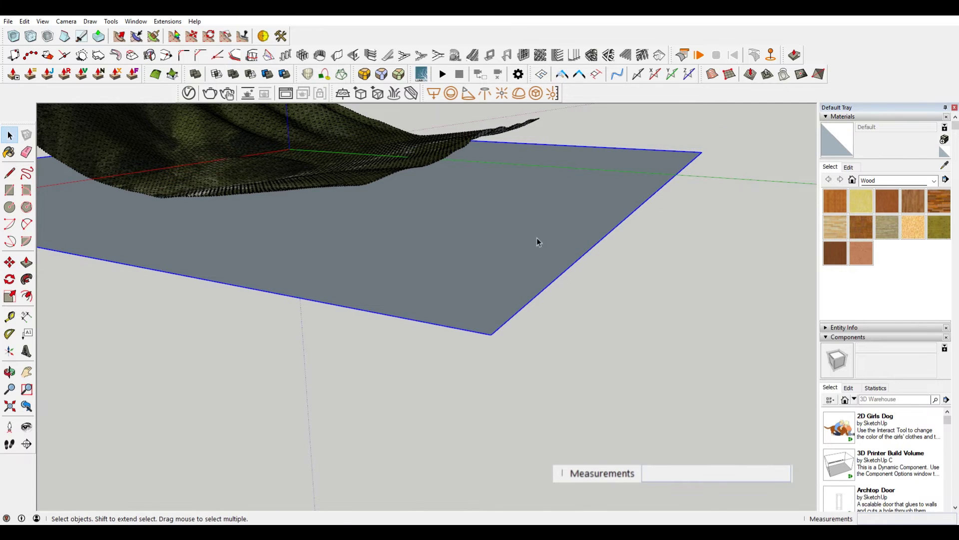
- Copy the grouped plane straight up by 100' from its far corner
key("m")
key("ctrl")
left_click(702, 152)
type("1")
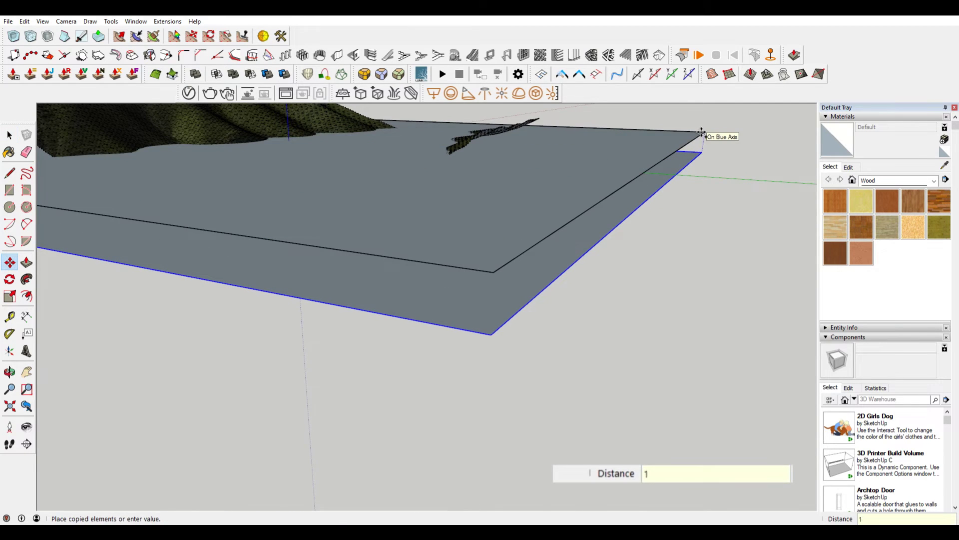
type("00'")
key("Return")
scroll(699, 149, "down", 5)
middle_click_drag(696, 172, 658, 279)
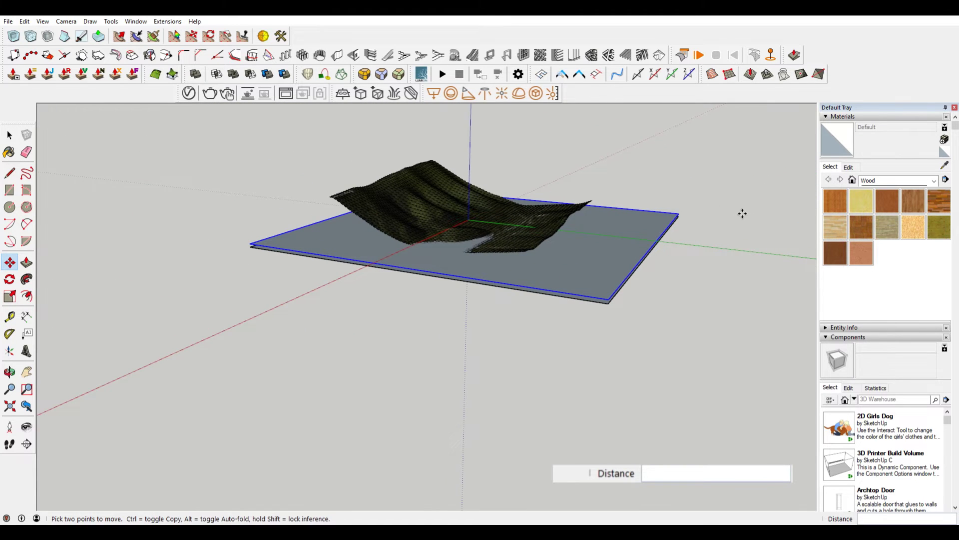
- Multiply the 100' plane copy into a vertical array of 50 copies
scroll(745, 220, "up", 1)
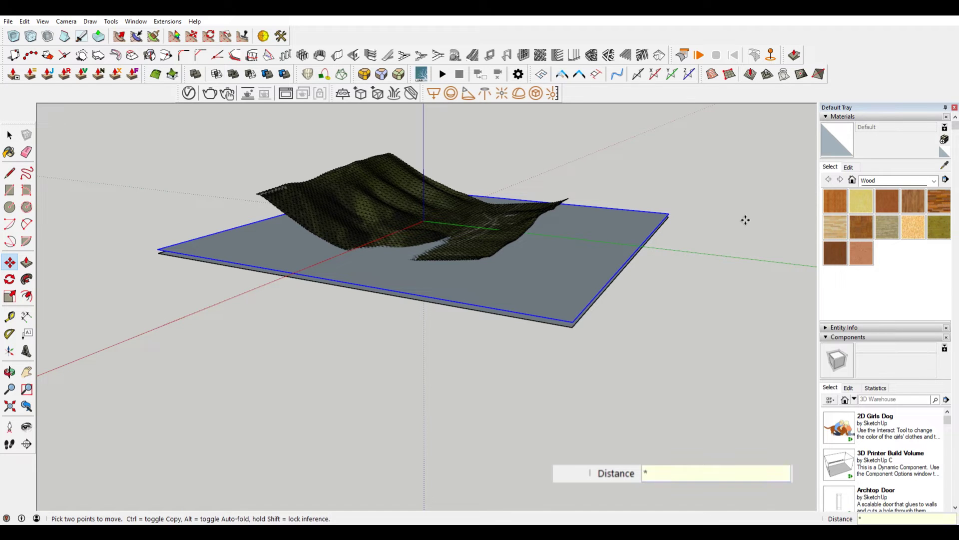
type("50")
key("Return")
scroll(474, 295, "down", 2)
scroll(474, 295, "down", 2)
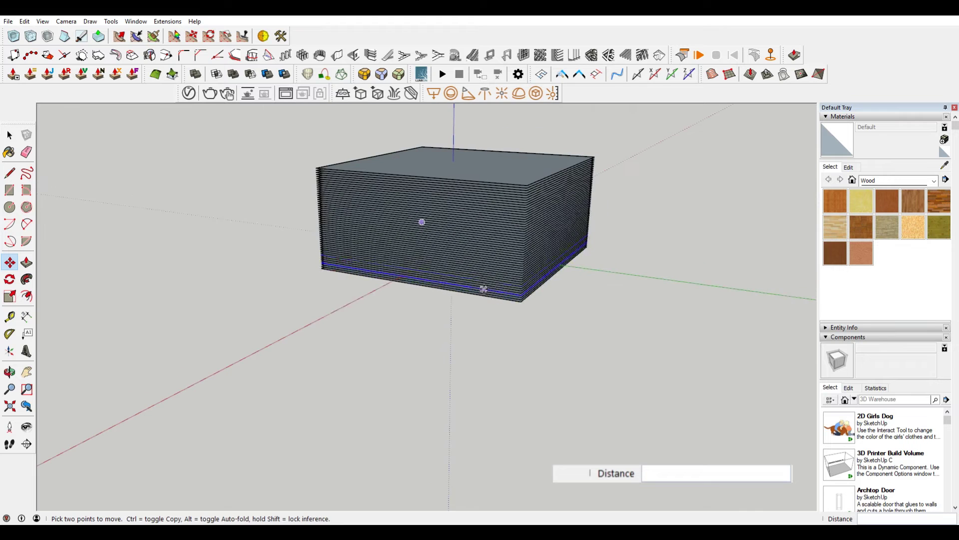
- Retry the vertical plane array with 30, 25, 20, 15 and 16 copies to match the terrain's height
type("*30")
key("Return")
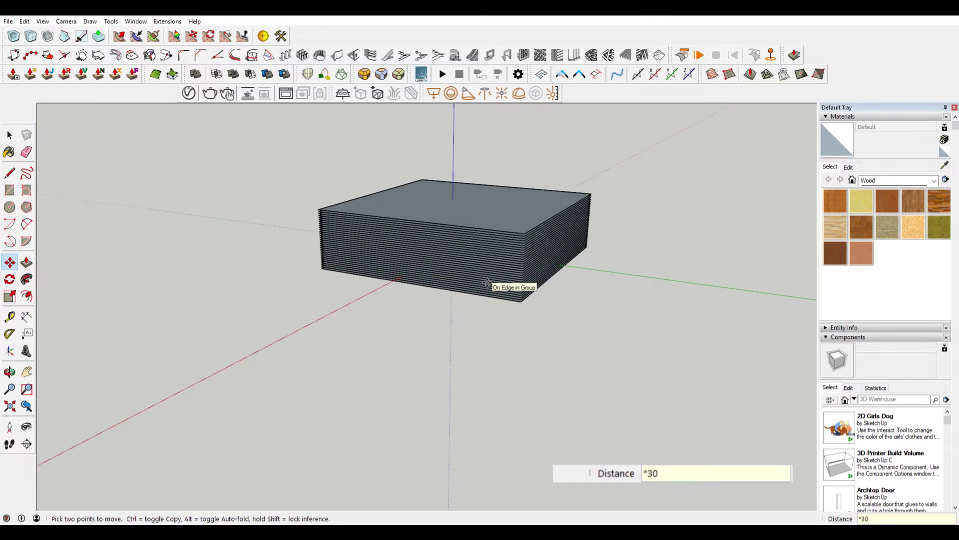
type("*25")
key("Return")
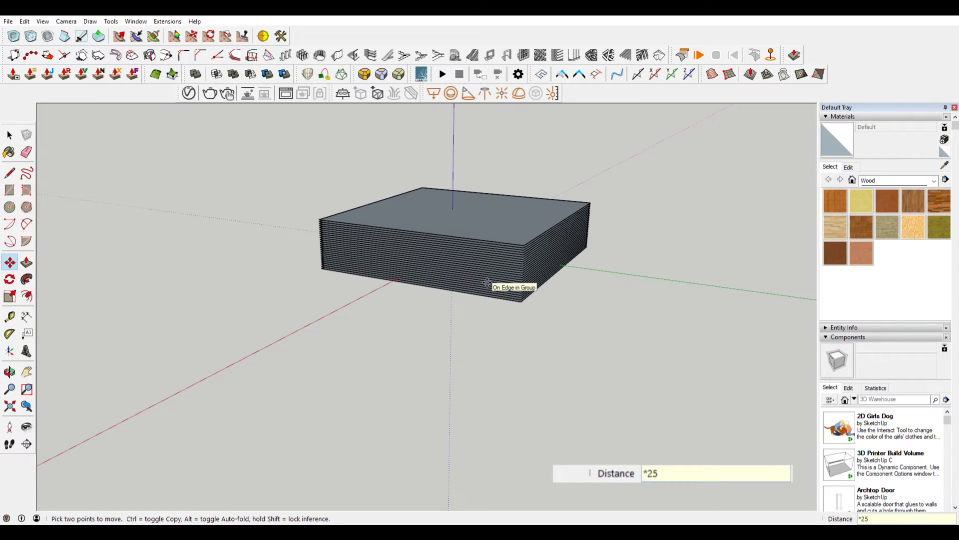
type("*20")
key("Return")
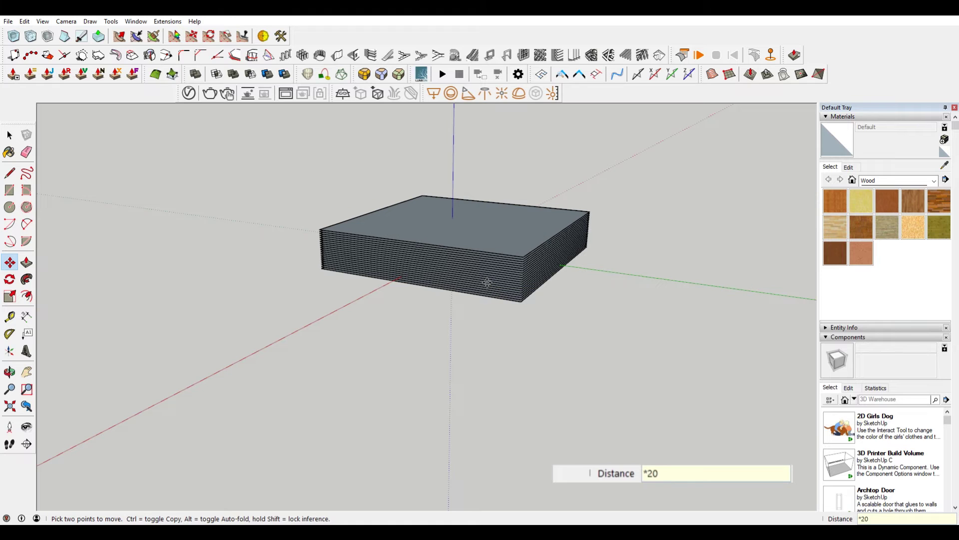
type("*15")
key("Return")
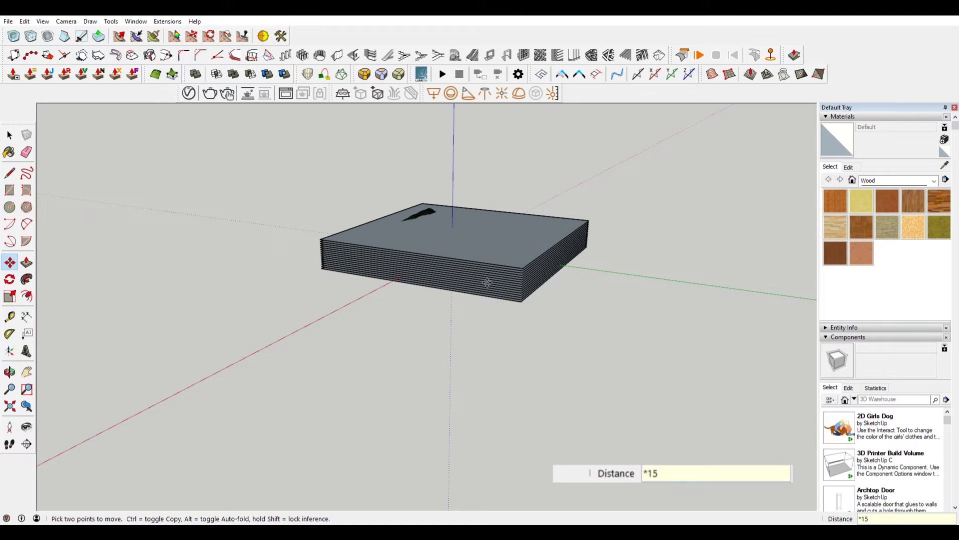
type("*16")
key("Return")
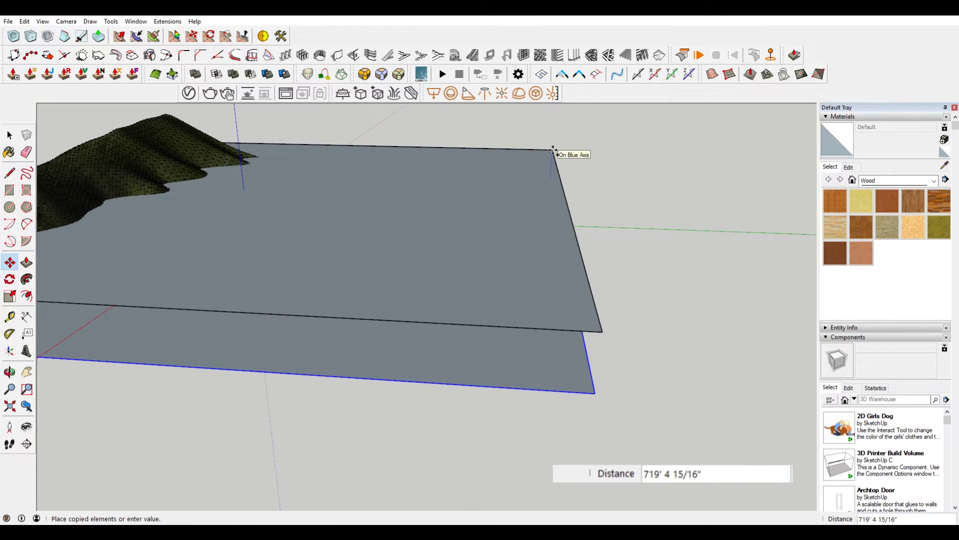
- Copy the base plane 100' straight up and multiply it into an array of 17 copies
type("100'")
key("Return")
type("*17")
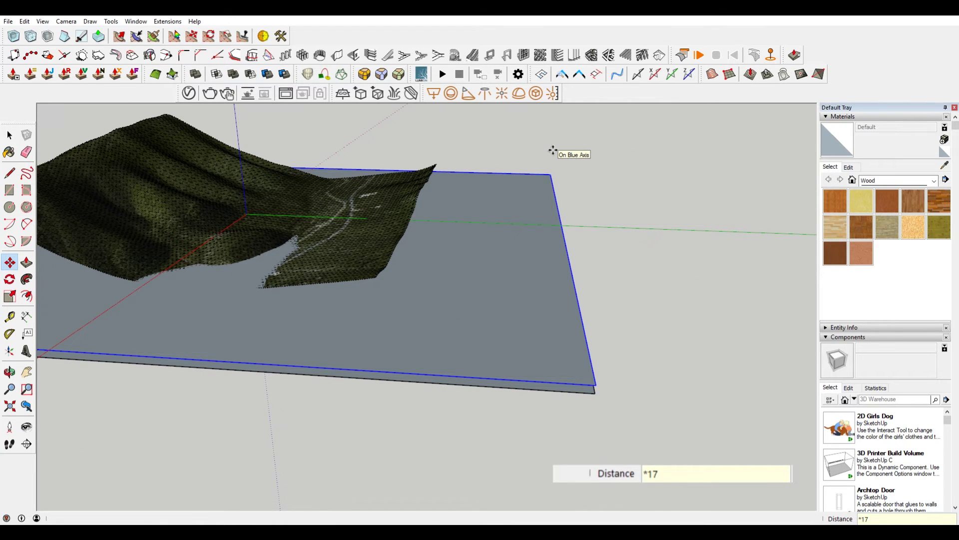
key("Return")
middle_click_drag(553, 150, 479, 266)
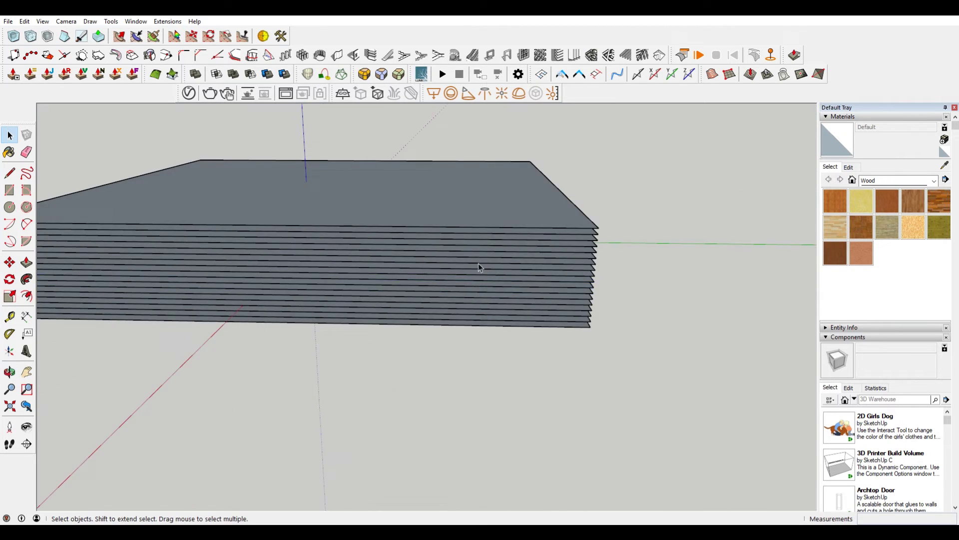
- Select the whole stack of planes and cut it out of the model
scroll(572, 269, "down", 2)
scroll(551, 308, "up", 2)
mouse_move(551, 308)
middle_mouse_down()
mouse_move(563, 255)
mouse_move(553, 212)
mouse_move(552, 313)
middle_mouse_up()
left_click_drag(552, 315, 476, 135)
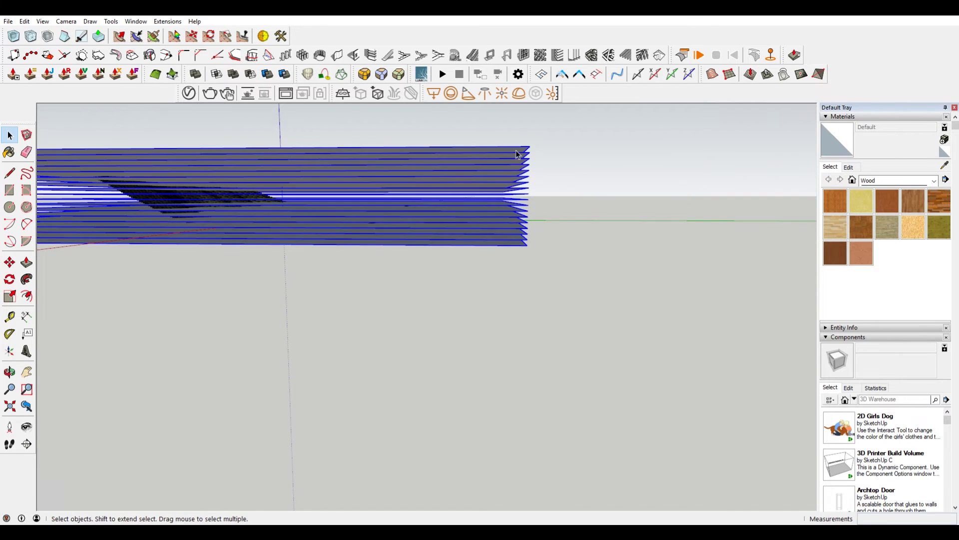
middle_click_drag(520, 155, 499, 182)
right_click(499, 182)
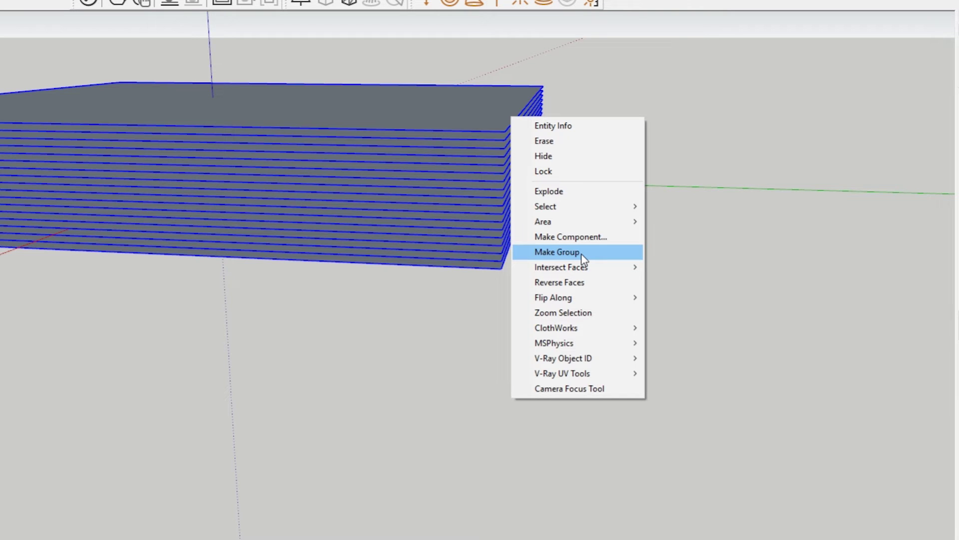
left_click(582, 253)
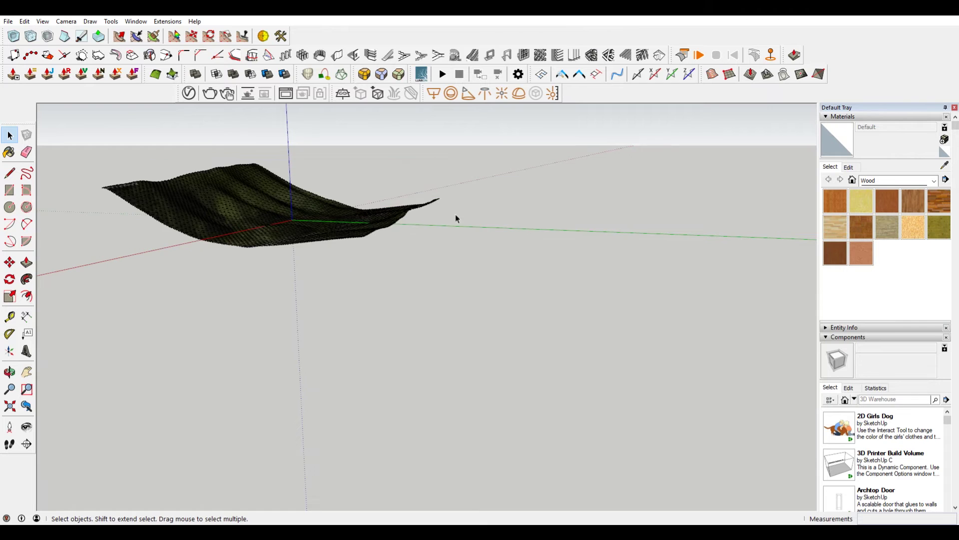
- Turn off Hidden Geometry so the terrain mesh edges are not displayed
middle_click_drag(454, 213, 378, 275)
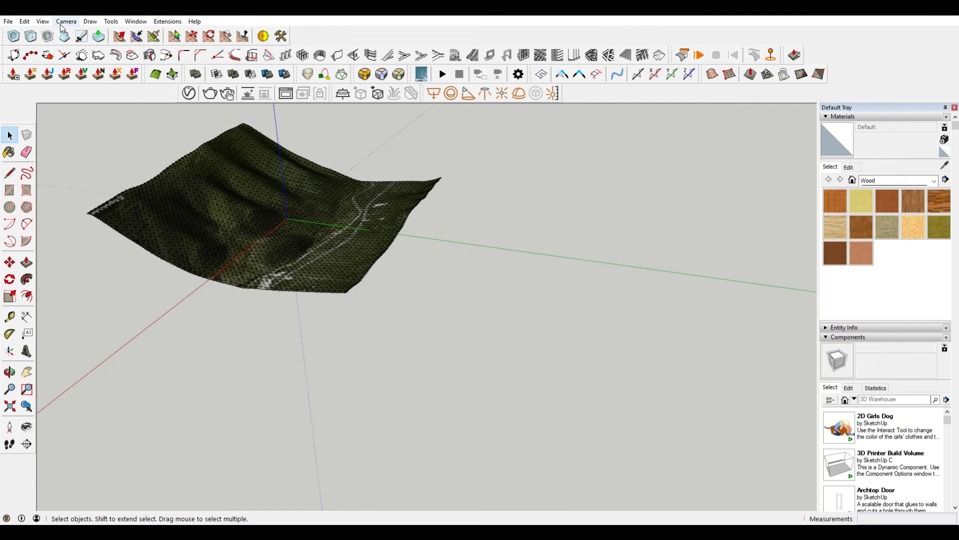
left_click(43, 20)
left_click(65, 56)
middle_click_drag(302, 214, 355, 273)
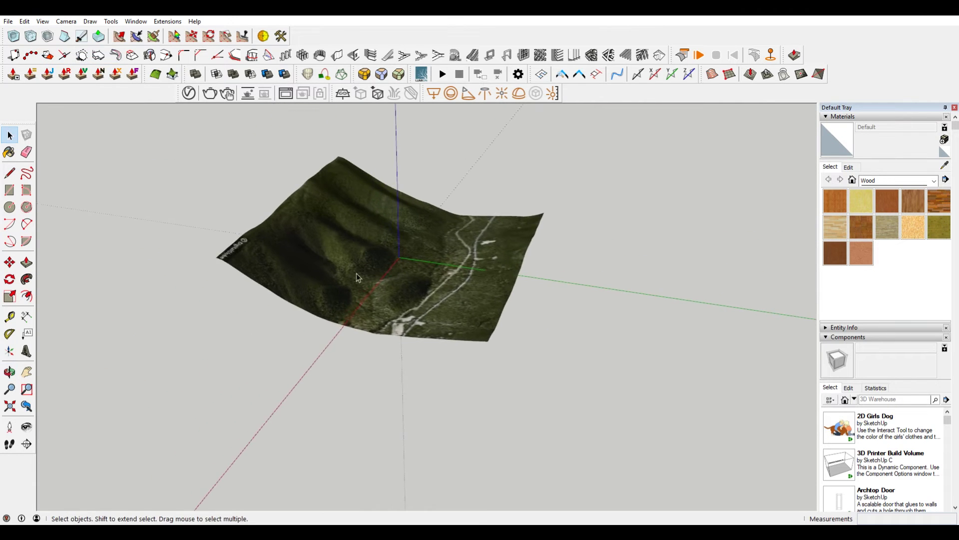
scroll(334, 235, "up", 3)
- Select the terrain and unlock its group
left_click(348, 217)
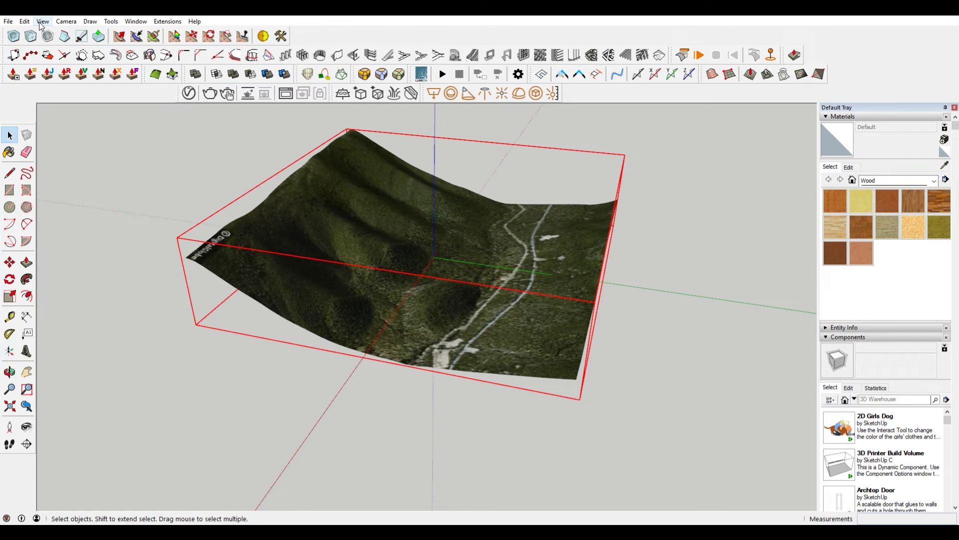
left_click(42, 21)
mouse_move(65, 22)
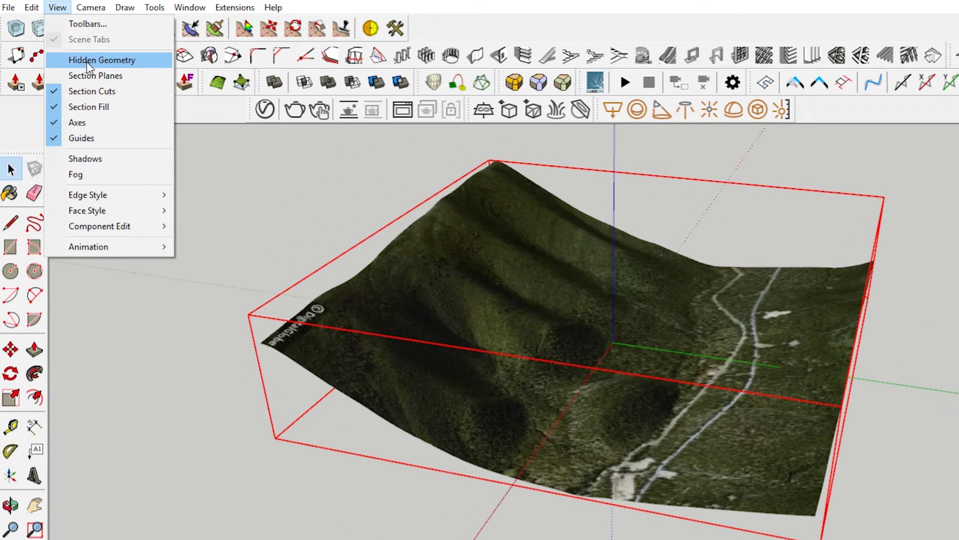
left_click(515, 273)
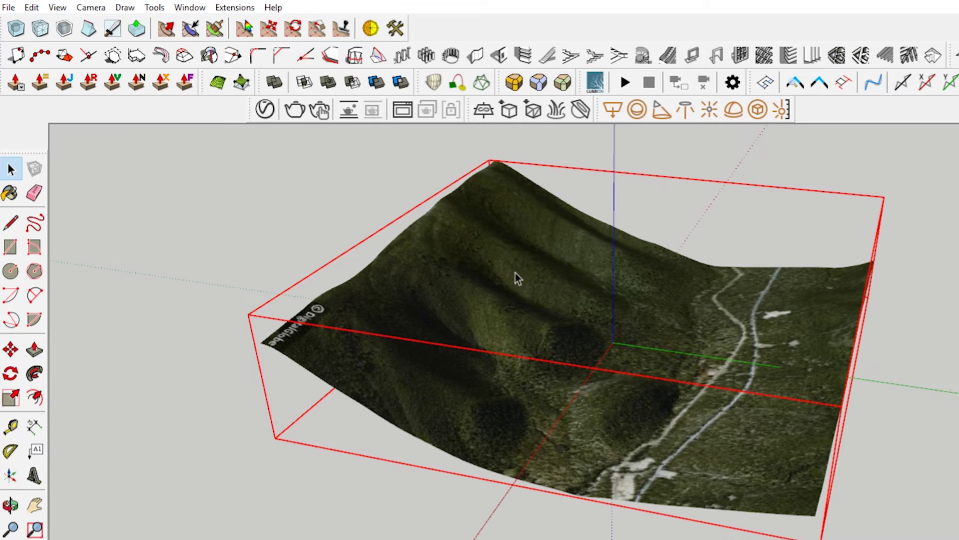
right_click(515, 273)
left_click(568, 330)
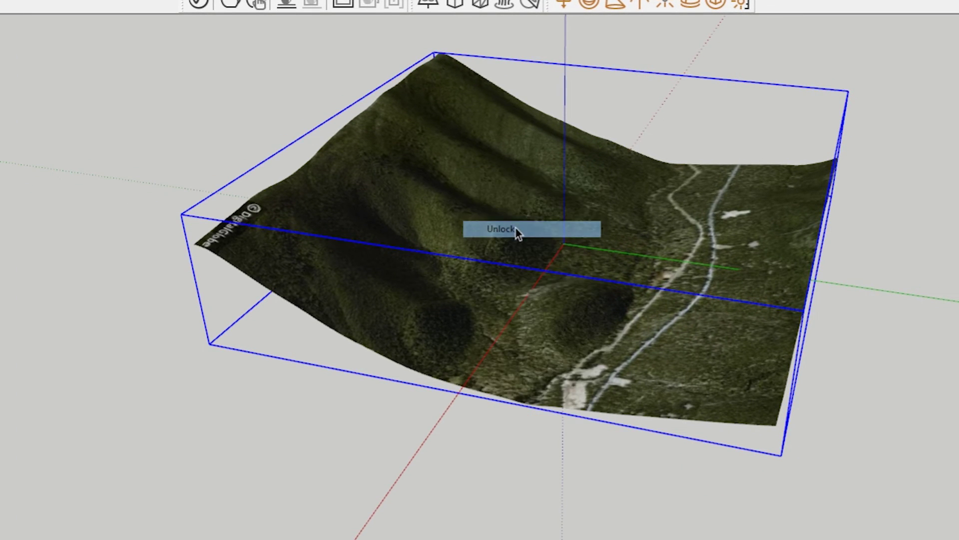
- Open the terrain group for editing and paste the cut planes in place inside it
right_click(440, 119)
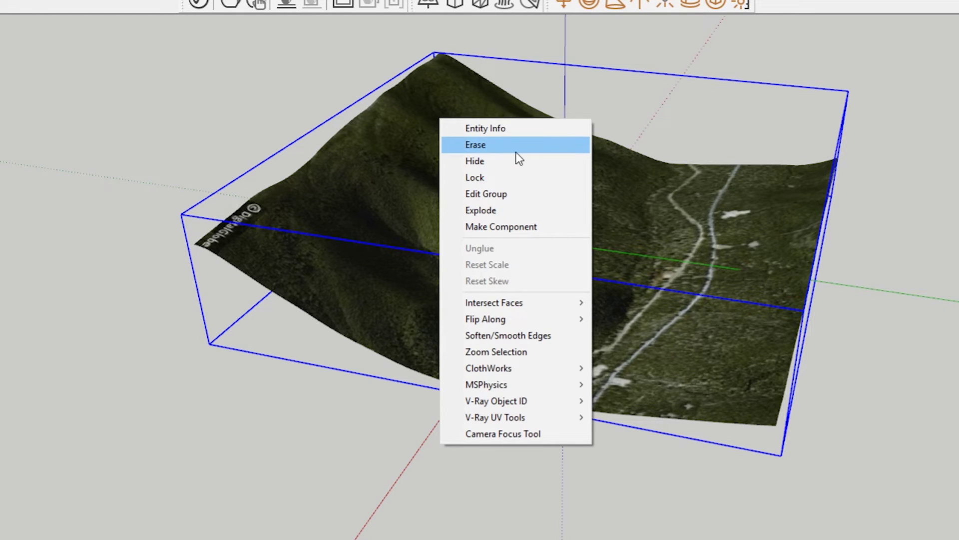
left_click(515, 195)
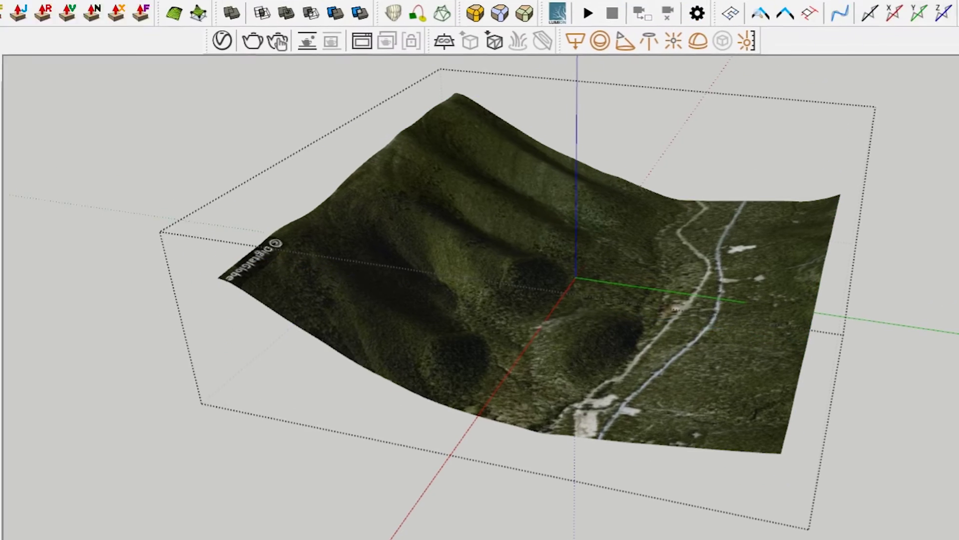
left_click(33, 4)
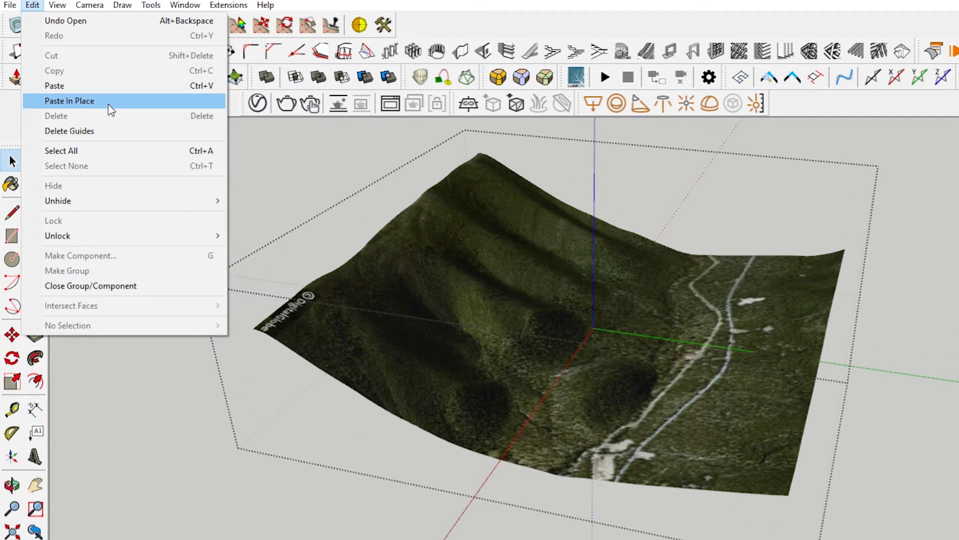
left_click(111, 110)
middle_click_drag(492, 355, 508, 269)
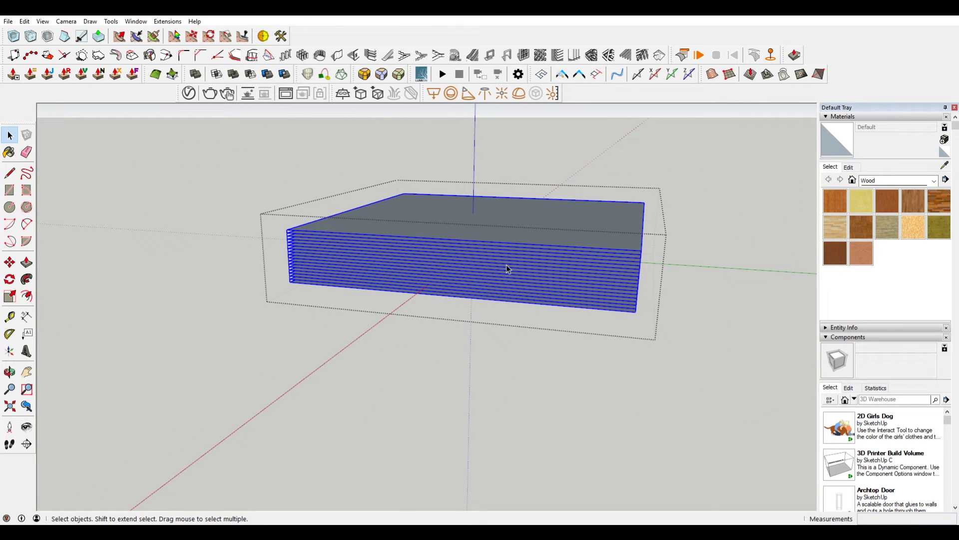
- Intersect the faces of the pasted planes with the terrain surface inside the open group
scroll(334, 251, "up", 3)
middle_click_drag(333, 250, 474, 217)
scroll(474, 216, "up", 6)
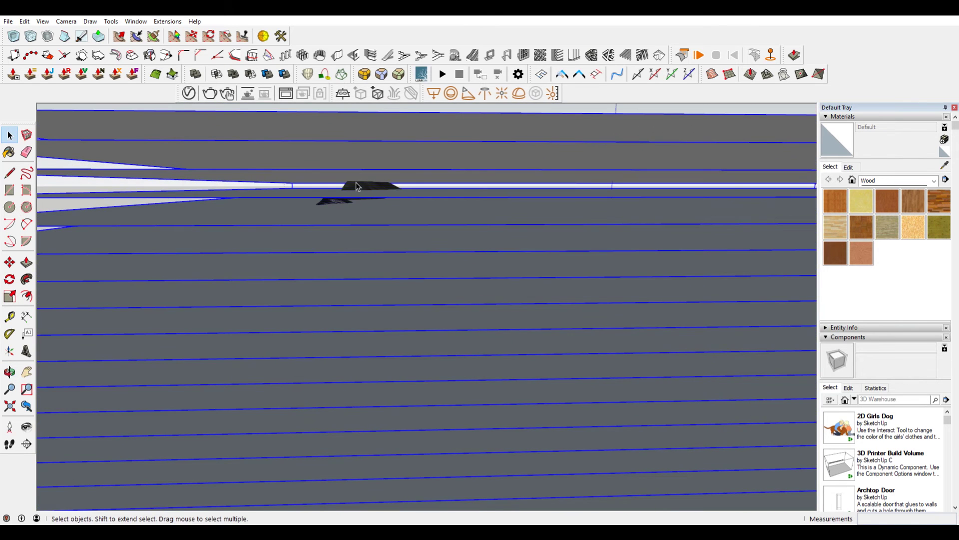
right_click(357, 190)
mouse_move(418, 300)
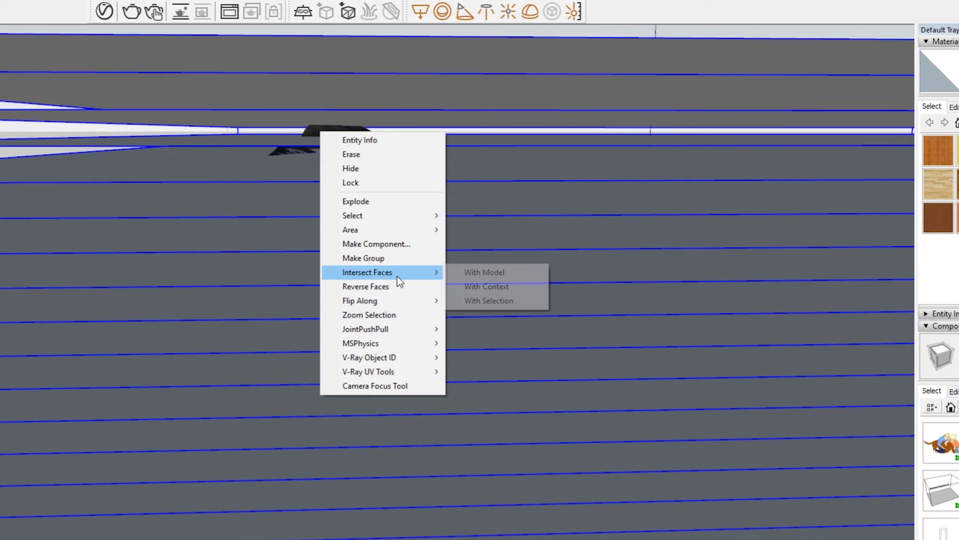
left_click(489, 301)
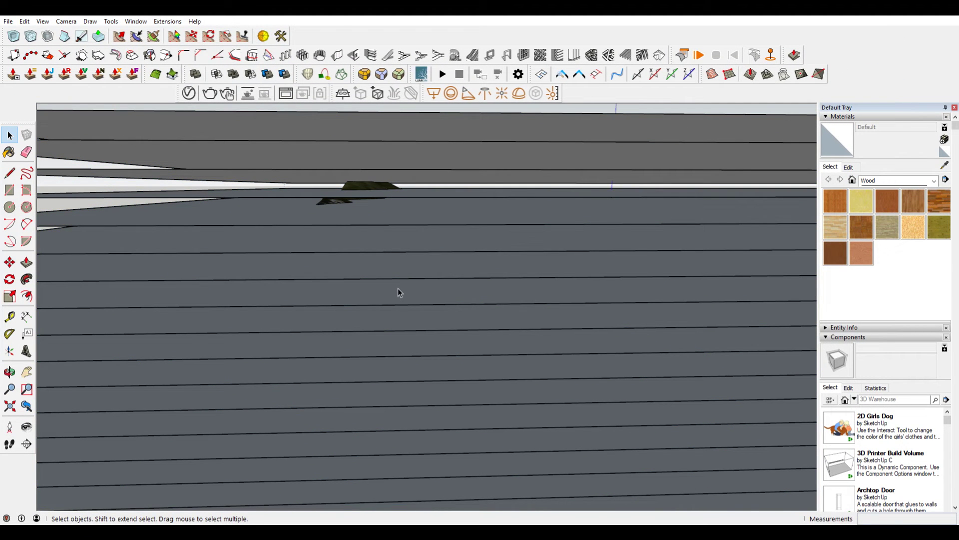
scroll(398, 289, "down", 8)
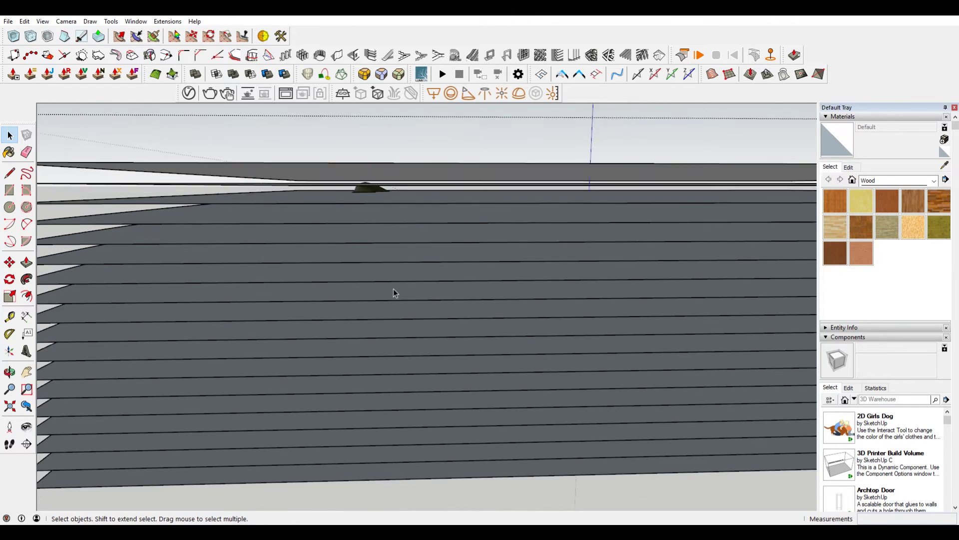
- Delete the stack of pasted cut planes inside the terrain group, keeping the terrain surface and its intersection lines
middle_click_drag(572, 338, 614, 328)
left_click_drag(644, 353, 595, 231)
left_click(643, 247)
middle_click_drag(643, 248, 310, 443)
scroll(368, 245, "up", 6)
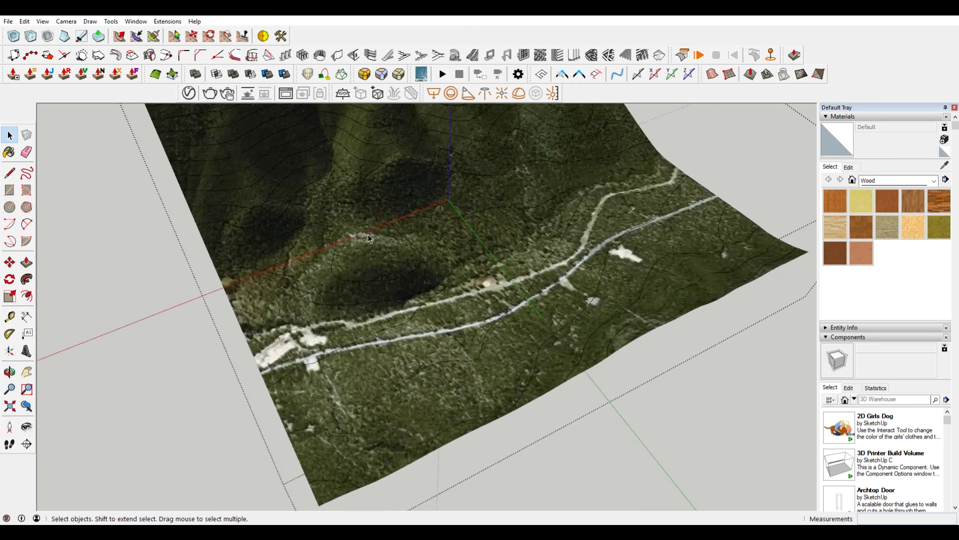
- Select the surface strips between contour lines along the terrain's high edge and delete only those faces
middle_click_drag(368, 239, 275, 342)
left_click(257, 371)
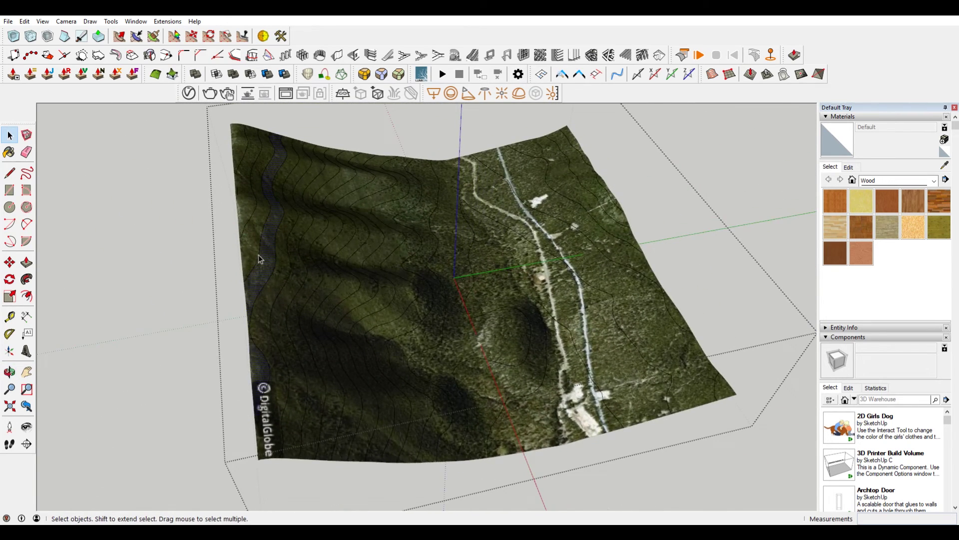
left_click(237, 137, "shift")
key("Delete")
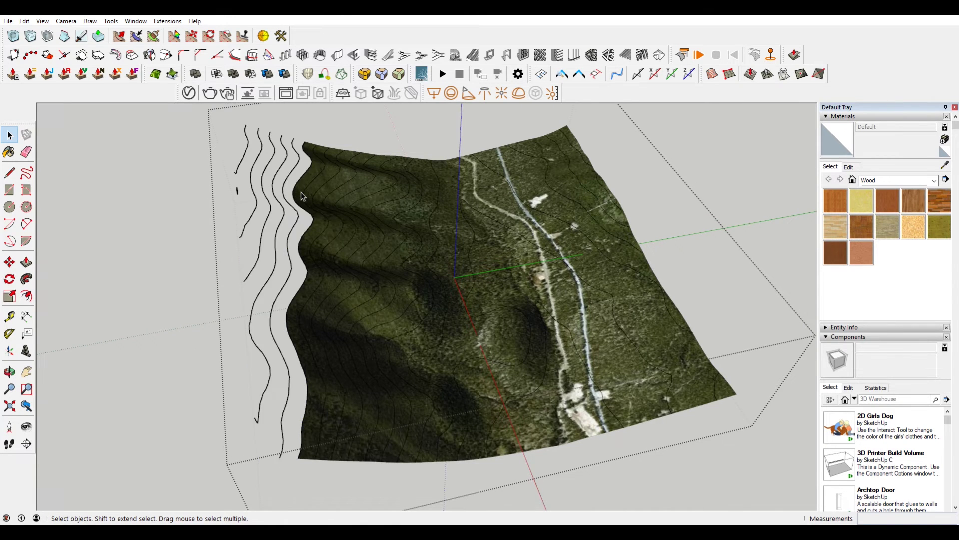
- Try to delete all remaining terrain faces by selecting everything with the same material as one hillside strip
scroll(301, 191, "up", 3)
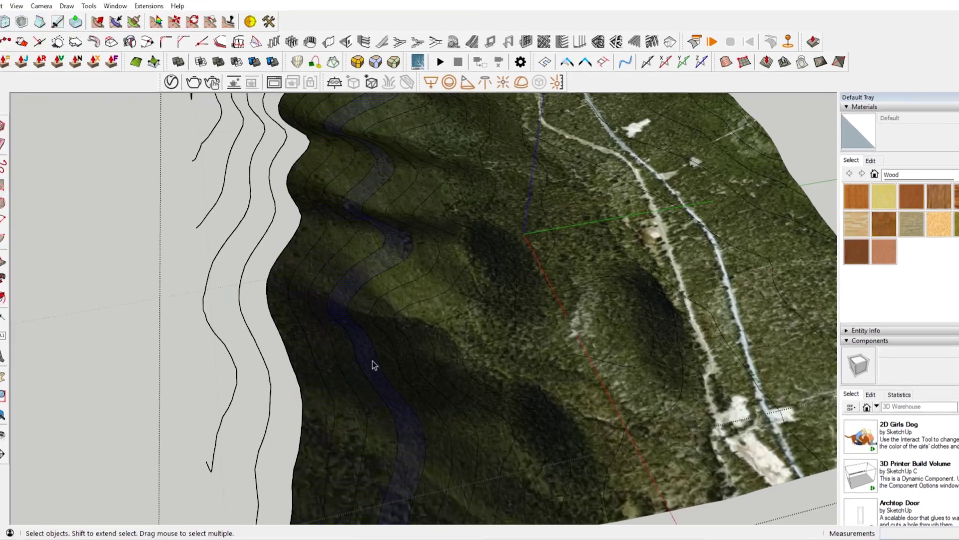
right_click(375, 361)
mouse_move(451, 216)
mouse_move(440, 192)
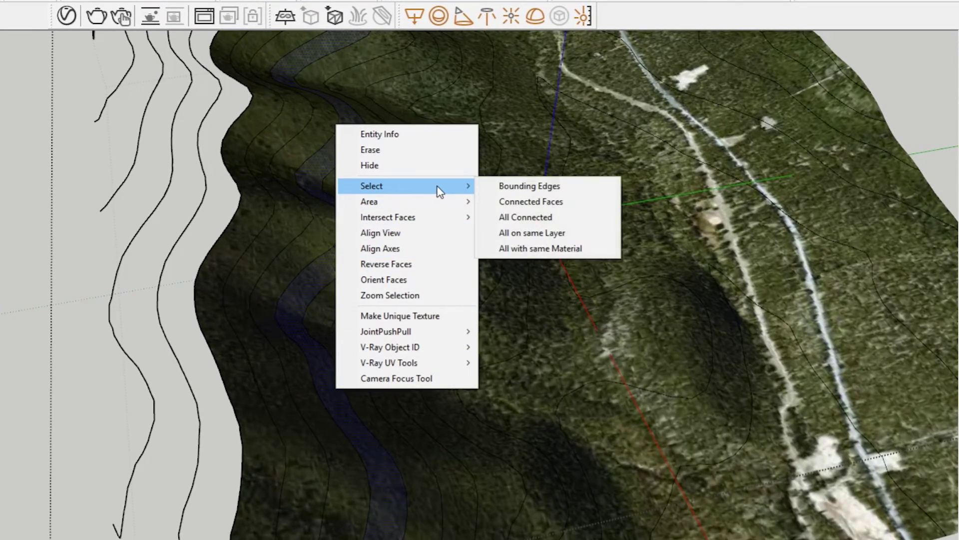
left_click(527, 248)
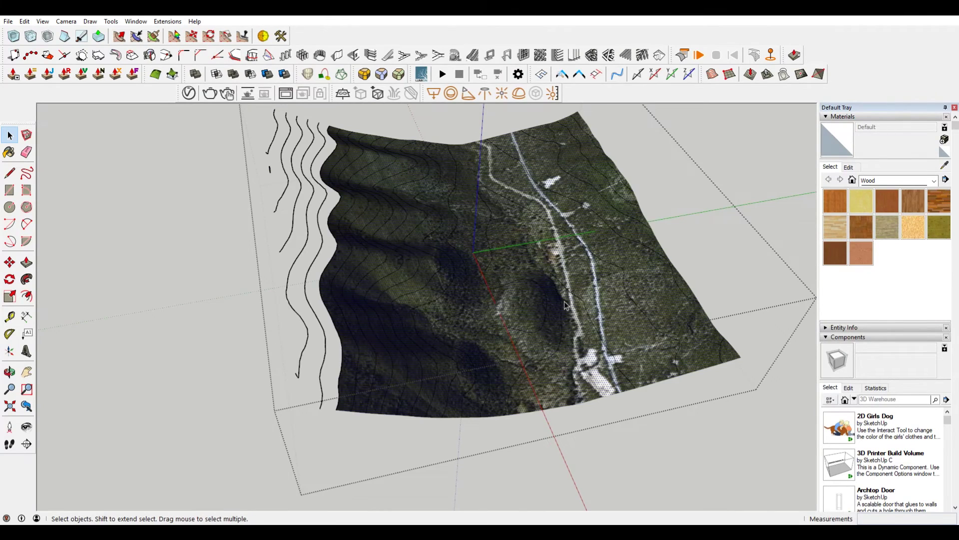
key("Delete")
- Select all faces with the same material as the face at the terrain's high corner and delete them, keeping the contour lines
middle_click_drag(602, 304, 305, 172)
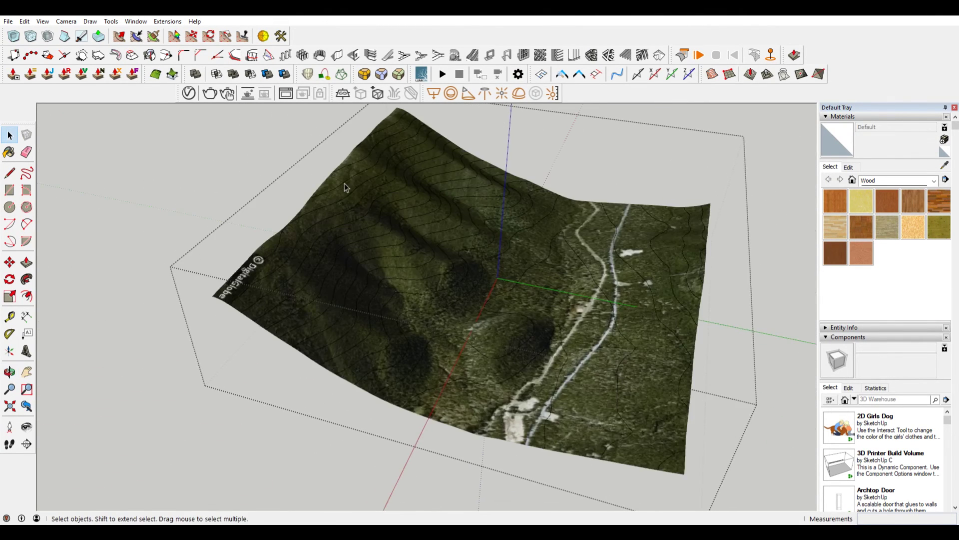
scroll(387, 131, "up", 3)
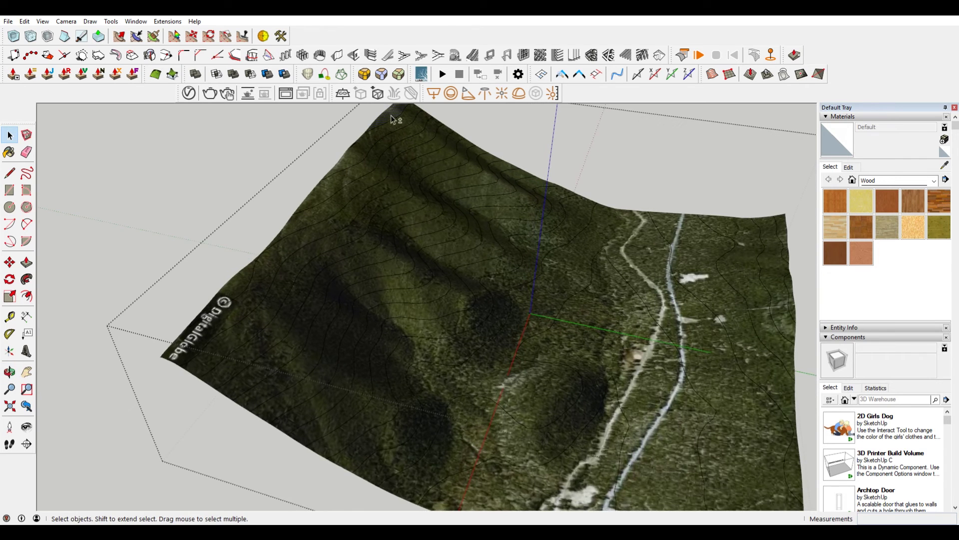
scroll(395, 120, "down", 2)
scroll(400, 150, "up", 3)
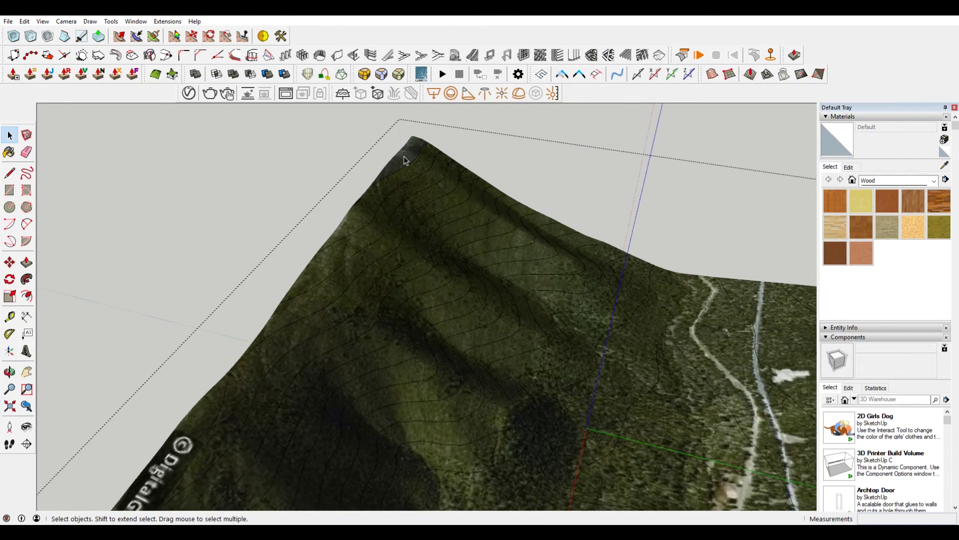
right_click(406, 154)
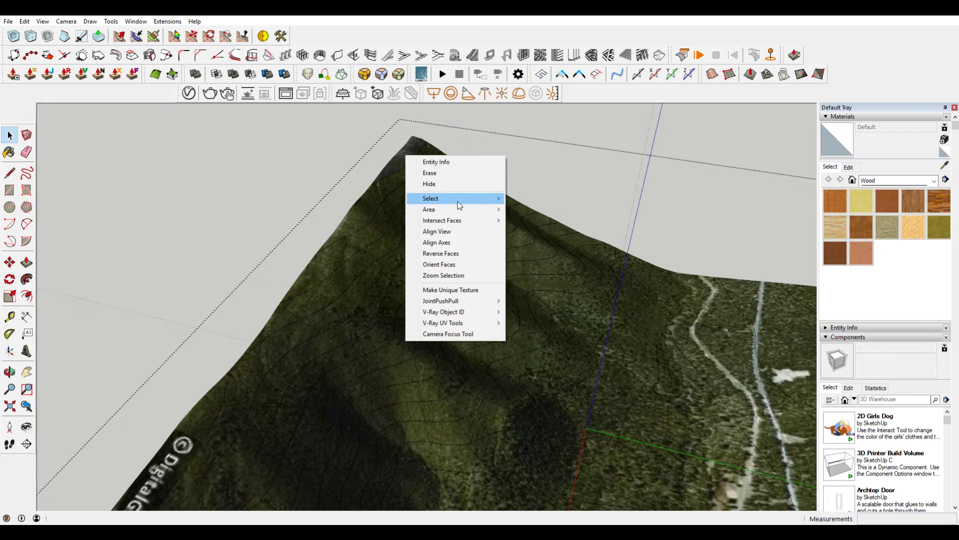
left_click(567, 235)
scroll(424, 217, "down", 5)
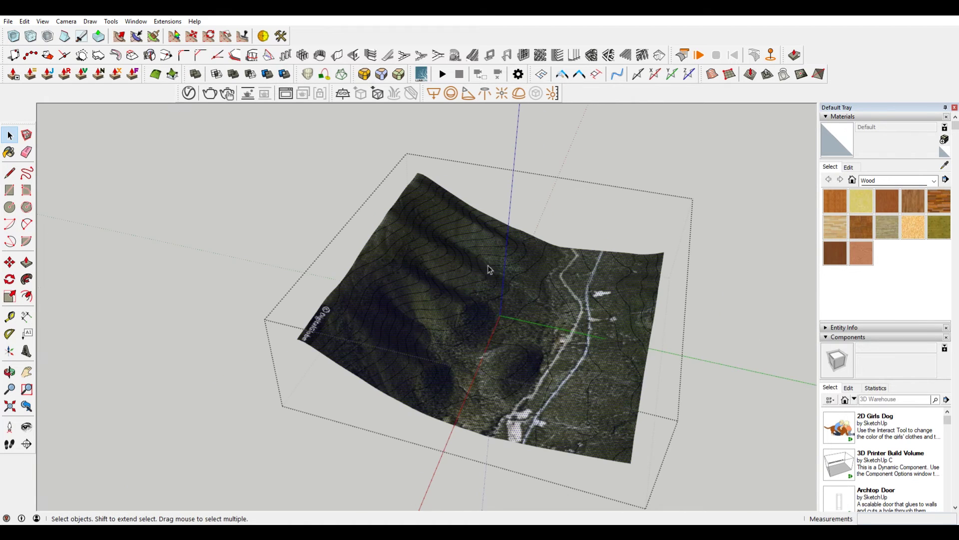
key("Delete")
- Select all the contour lines and flatten them with Eneroth Flatten to Plane
middle_click_drag(490, 265, 594, 317)
scroll(588, 309, "down", 2)
left_click_drag(293, 159, 707, 448)
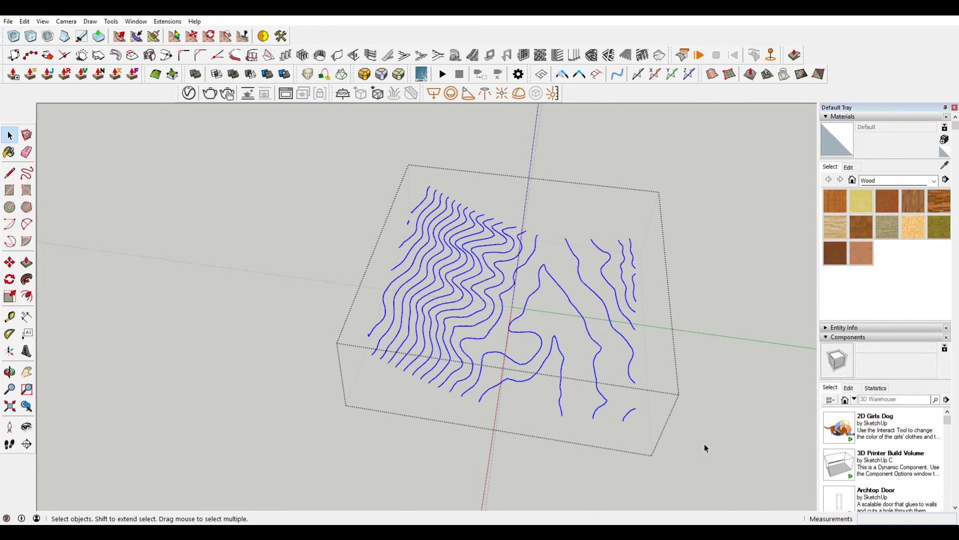
left_click(136, 21)
mouse_move(165, 21)
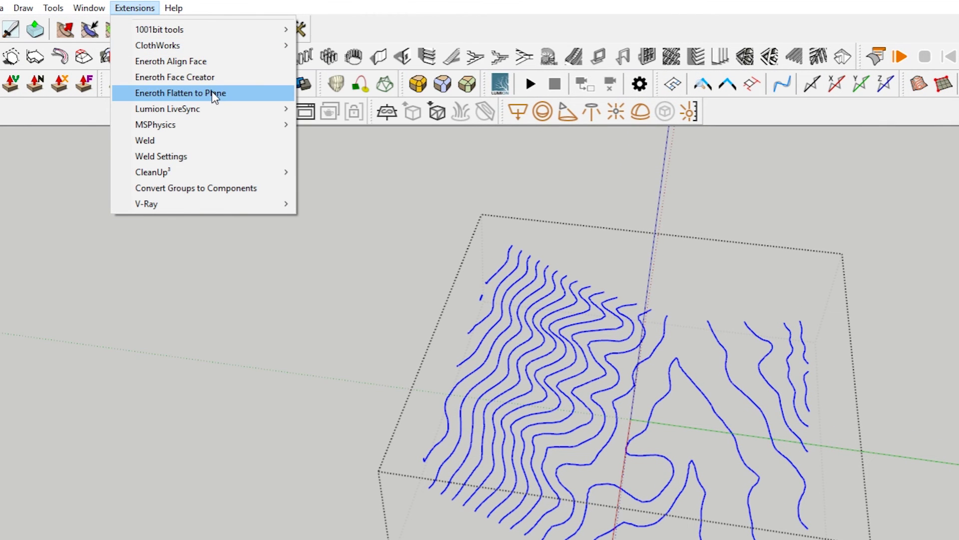
left_click(241, 93)
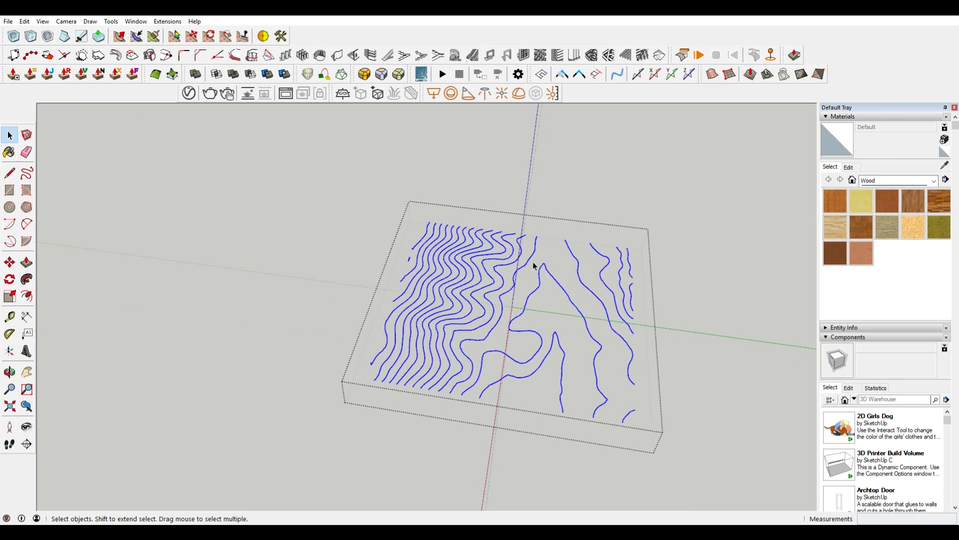
- Deselect the contour lines, close the terrain group and inspect the lines from several angles
middle_click_drag(686, 340, 608, 280)
mouse_move(631, 246)
middle_mouse_down()
mouse_move(553, 219)
mouse_move(641, 260)
middle_mouse_up()
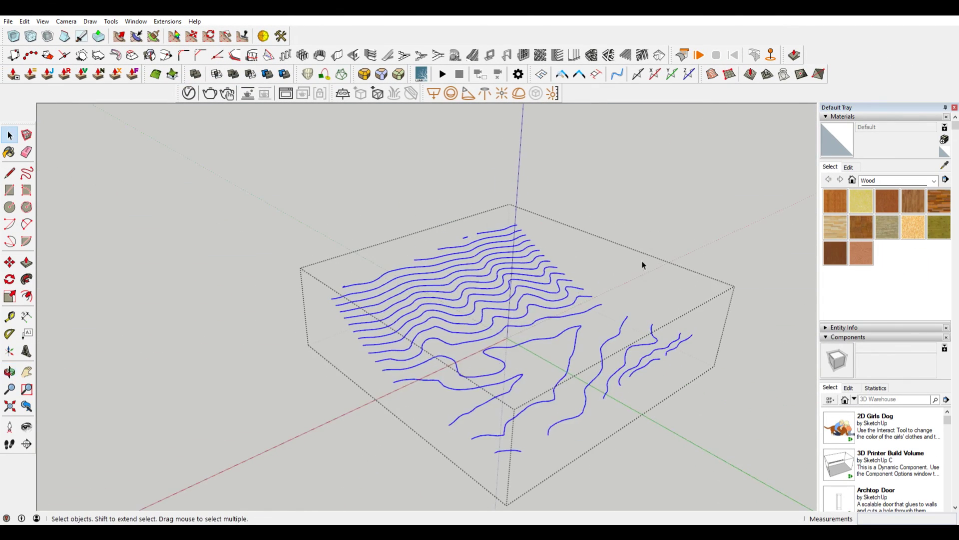
middle_click_drag(591, 301, 565, 385)
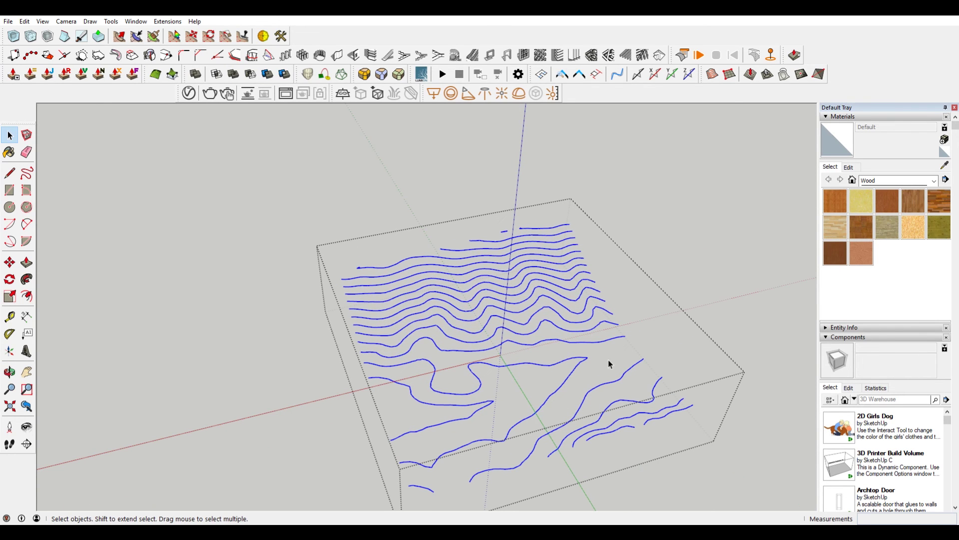
middle_click_drag(609, 364, 670, 229)
left_click(670, 230)
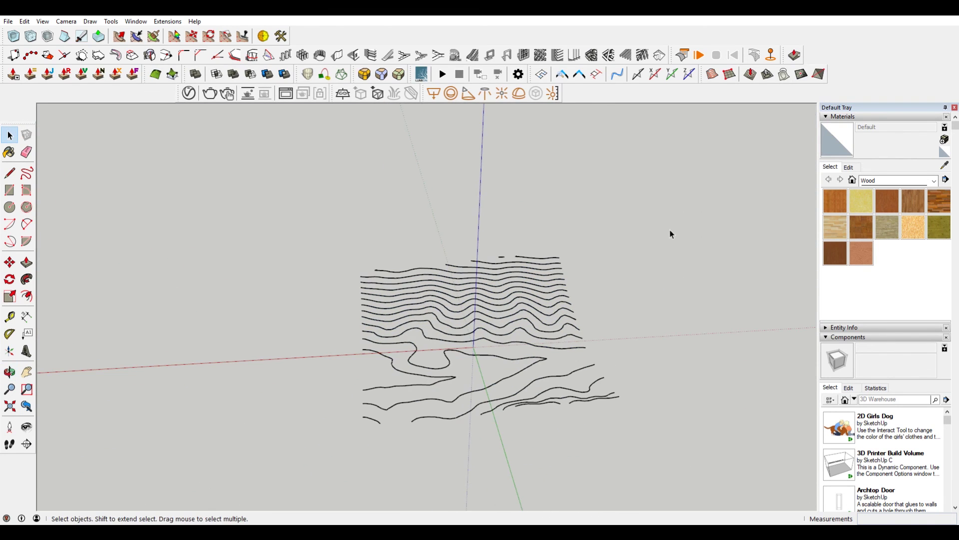
middle_click_drag(653, 270, 375, 295)
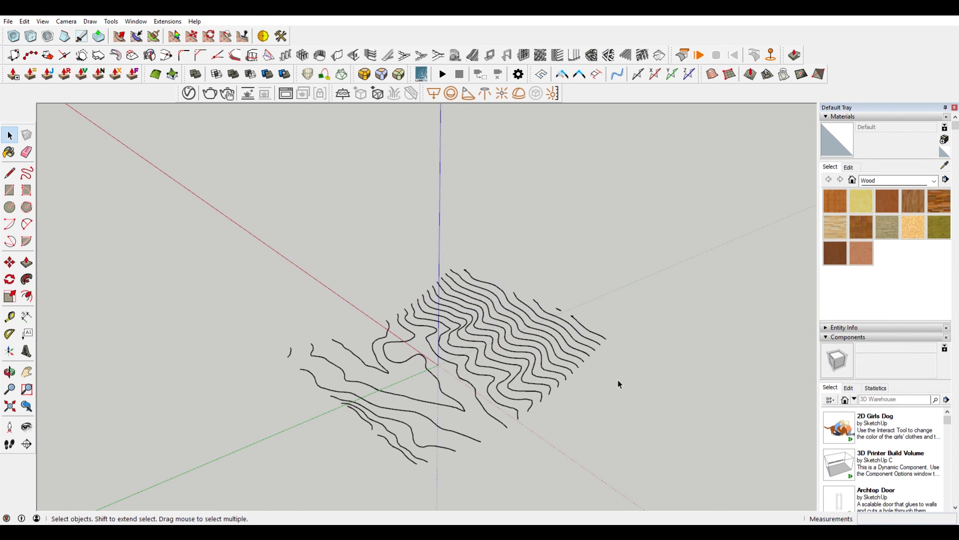